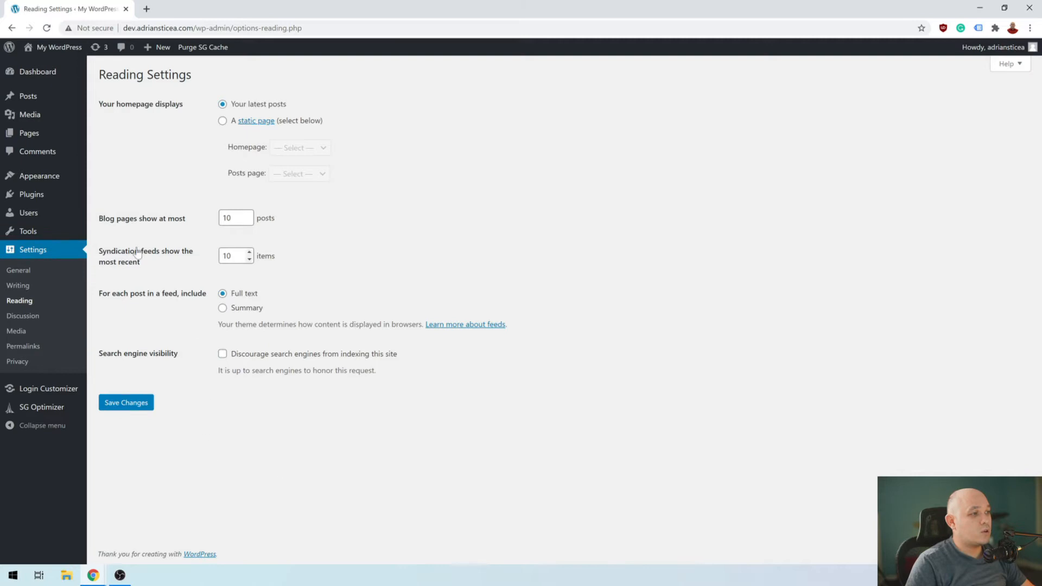
# - Open the theme customizer's Site Identity settings and change the site title to "My Website"
pyautogui.moveTo(38, 183)
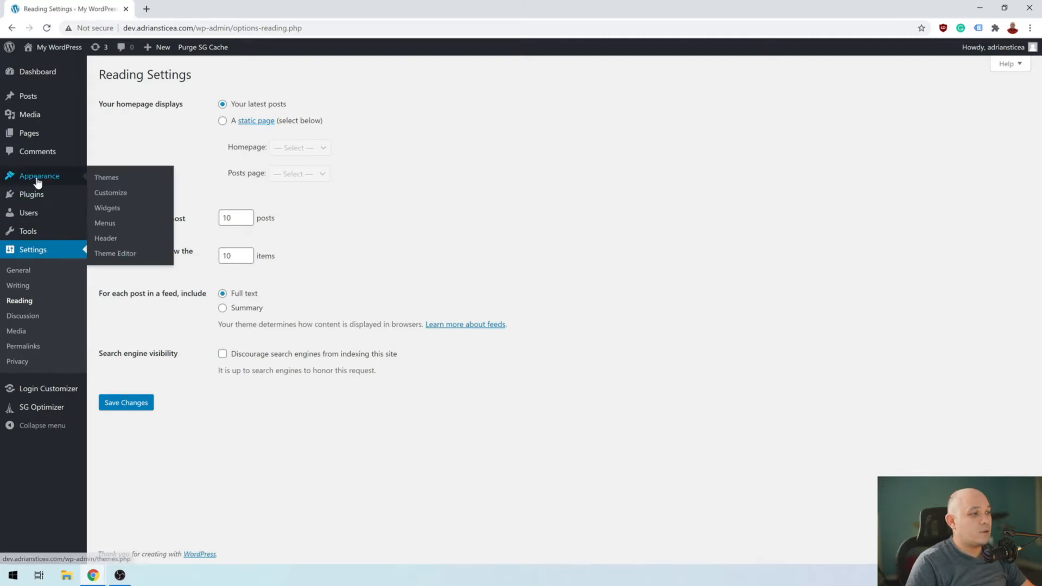
pyautogui.click(118, 197)
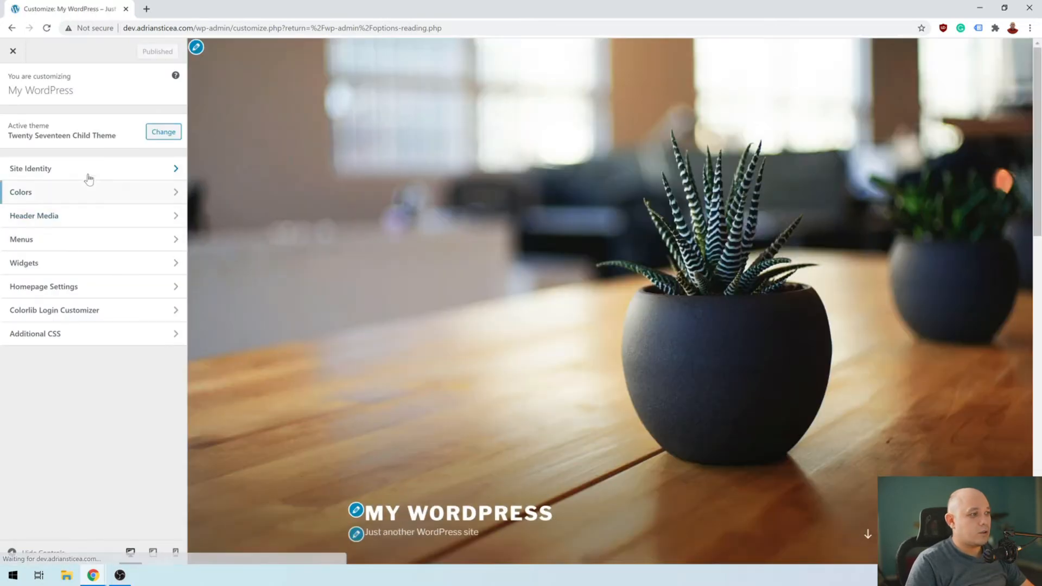
pyautogui.click(85, 173)
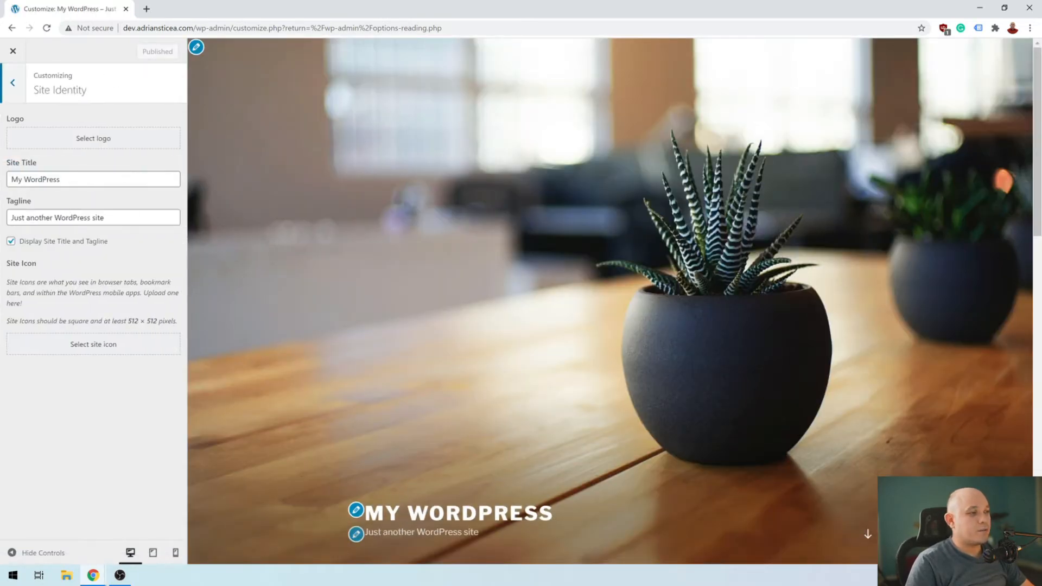
pyautogui.moveTo(60, 179); pyautogui.dragTo(6, 184)
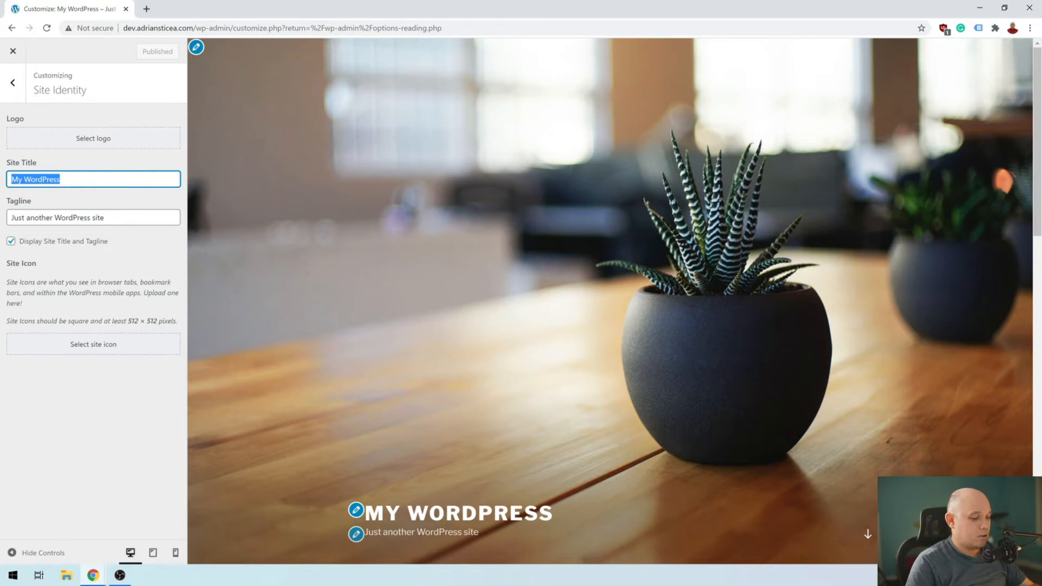
pyautogui.write('My Website')
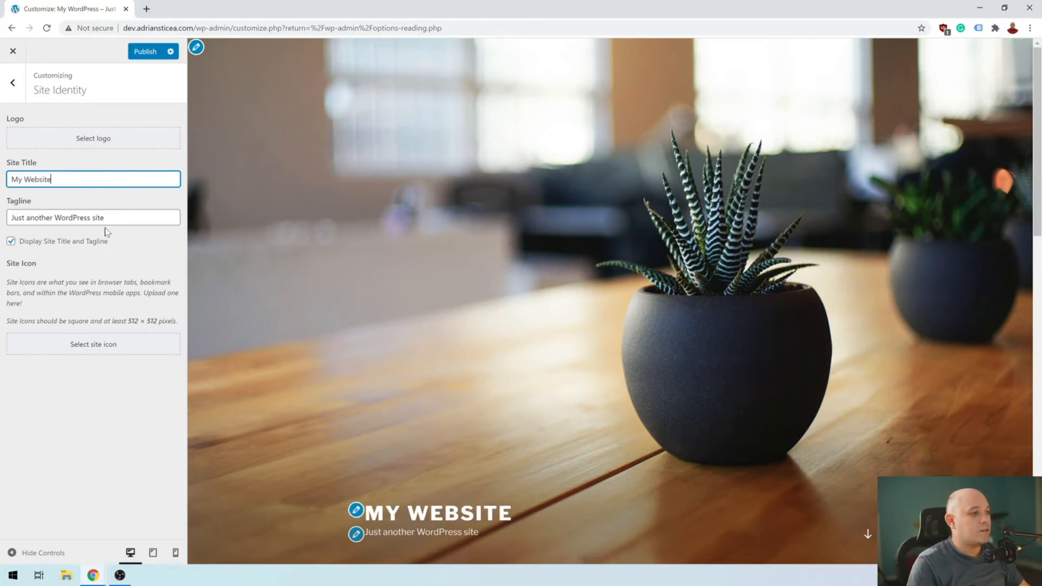
# - Set the tagline to "My website is about web development", publish the site identity changes and leave the customizer
pyautogui.press('Tab')
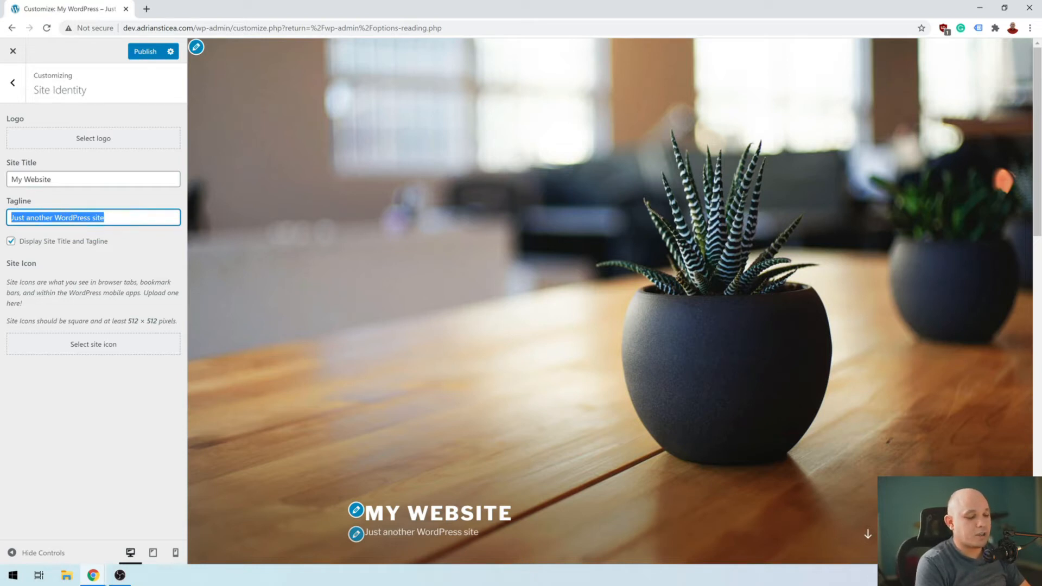
pyautogui.write('My website is a')
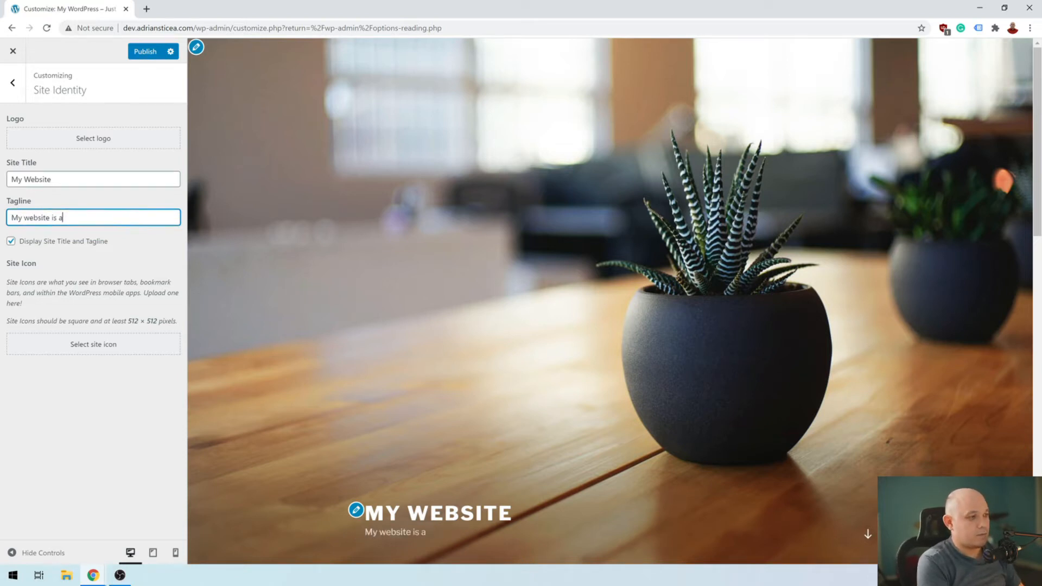
pyautogui.write('bout web development')
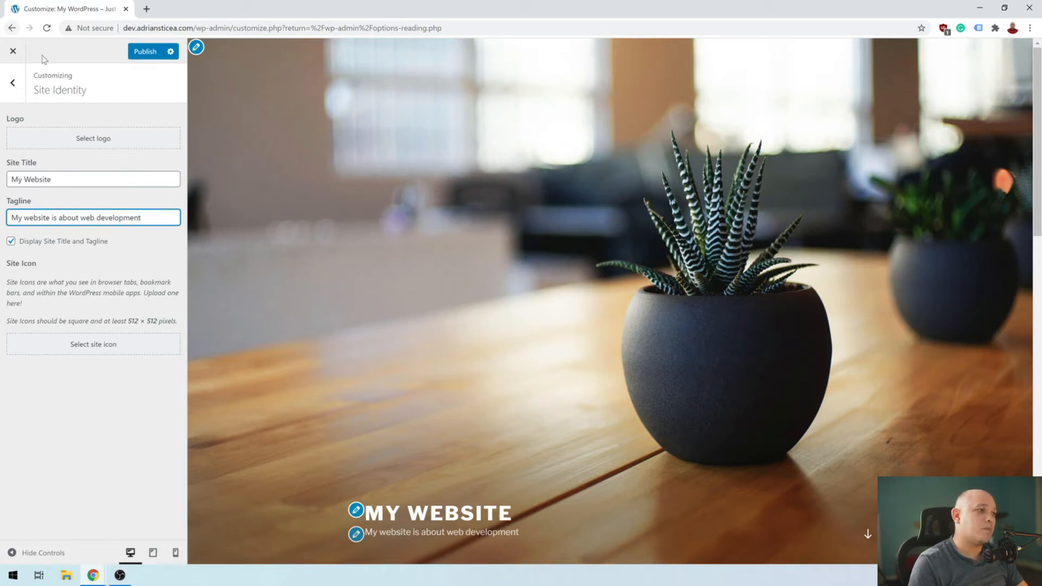
pyautogui.click(155, 52)
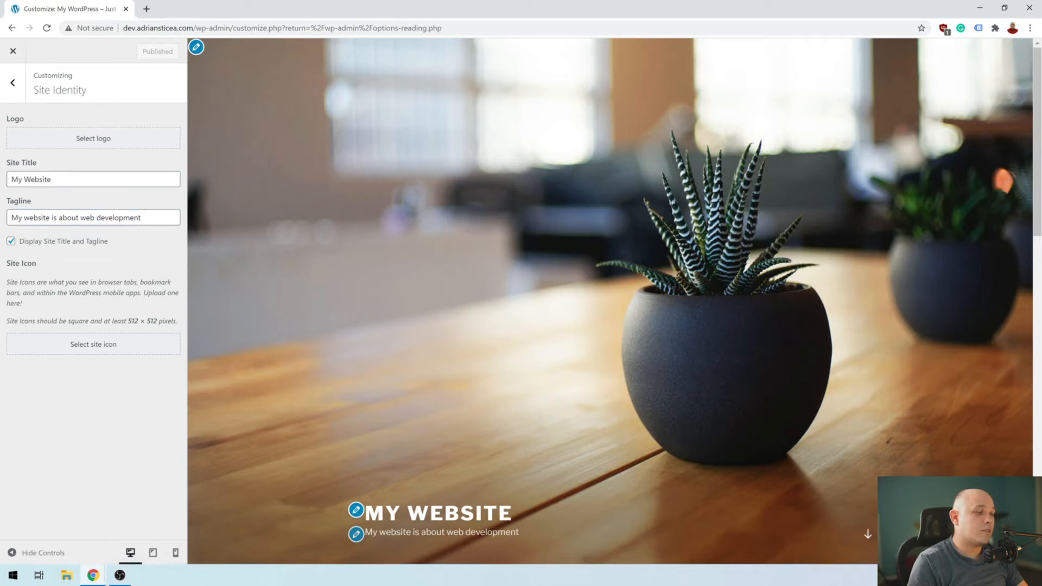
pyautogui.click(12, 53)
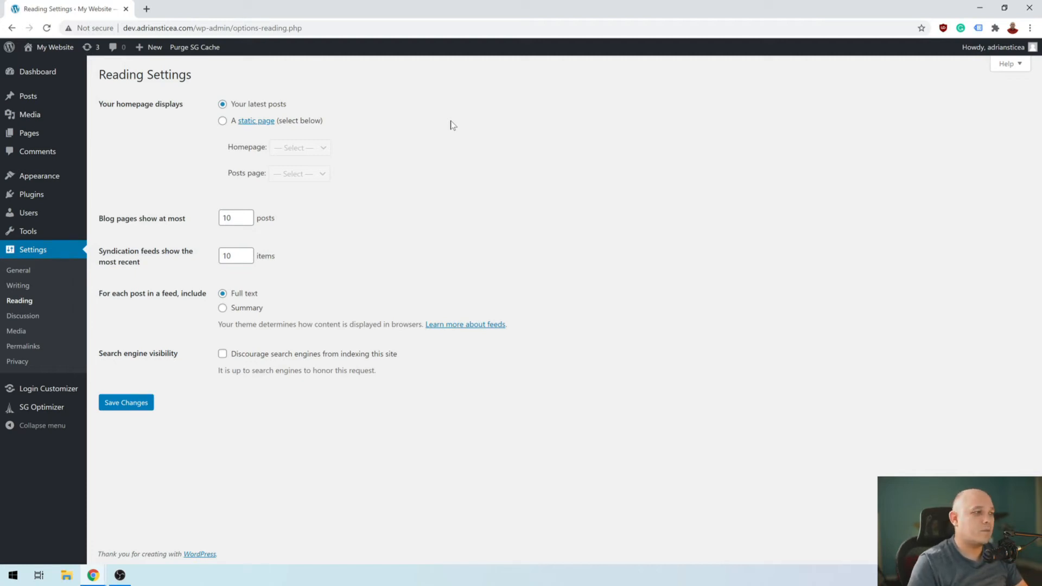
# - Search for new plugins with the keyword "SEO", and install and activate All in One SEO Pack
pyautogui.moveTo(32, 199)
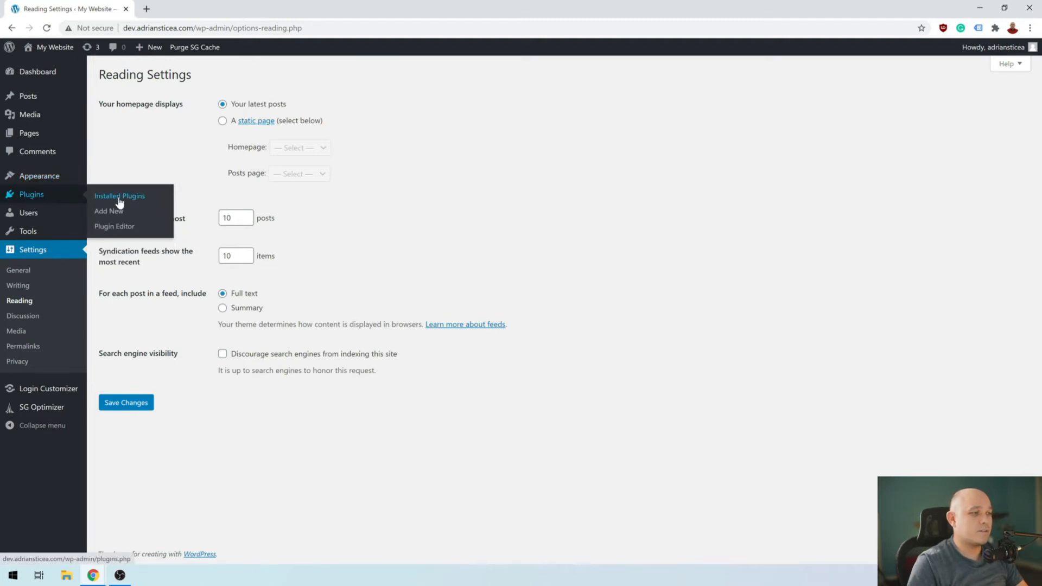
pyautogui.click(123, 213)
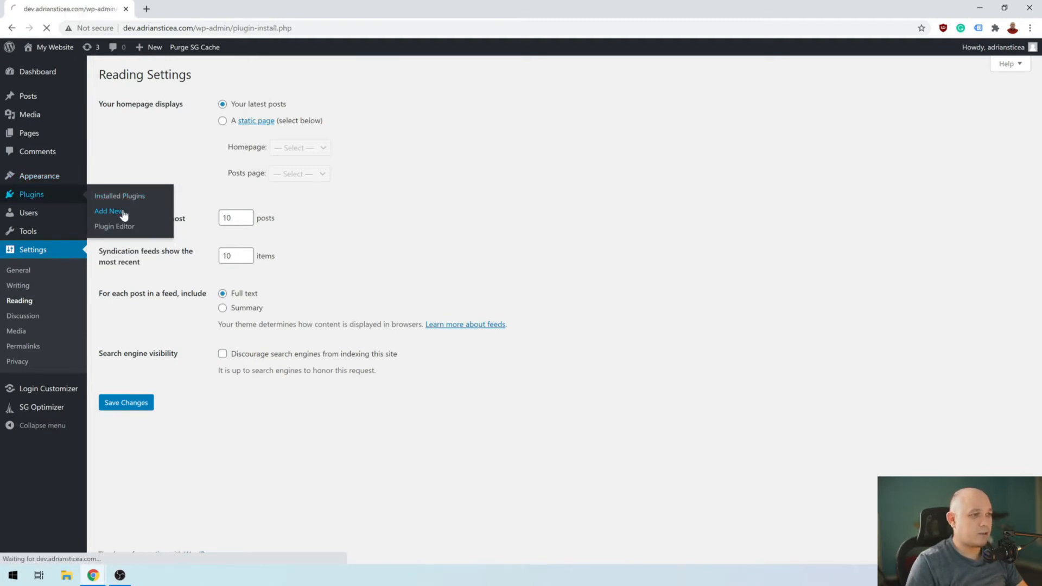
pyautogui.click(958, 105)
pyautogui.write('S')
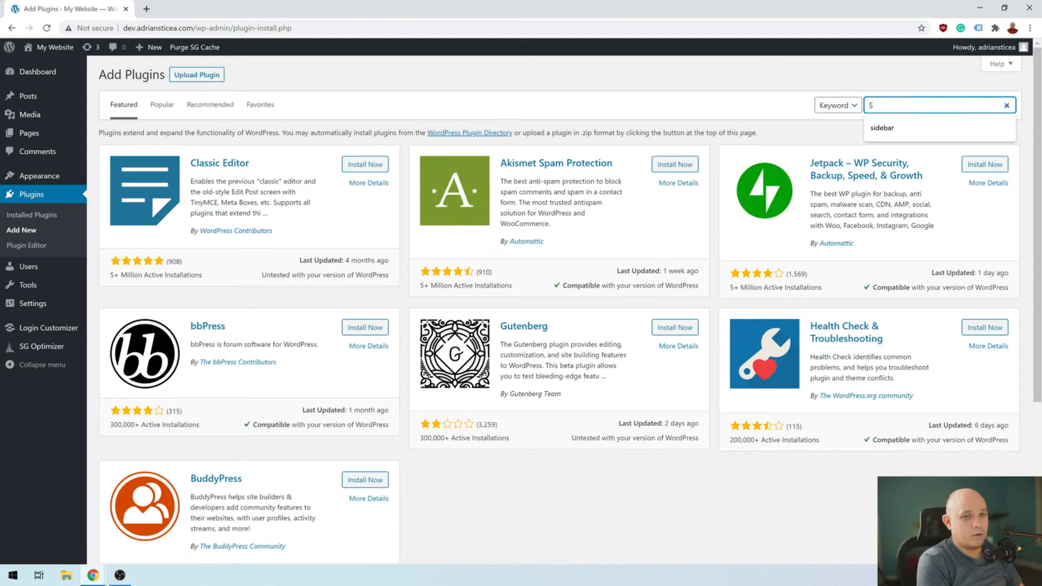
pyautogui.write('EO')
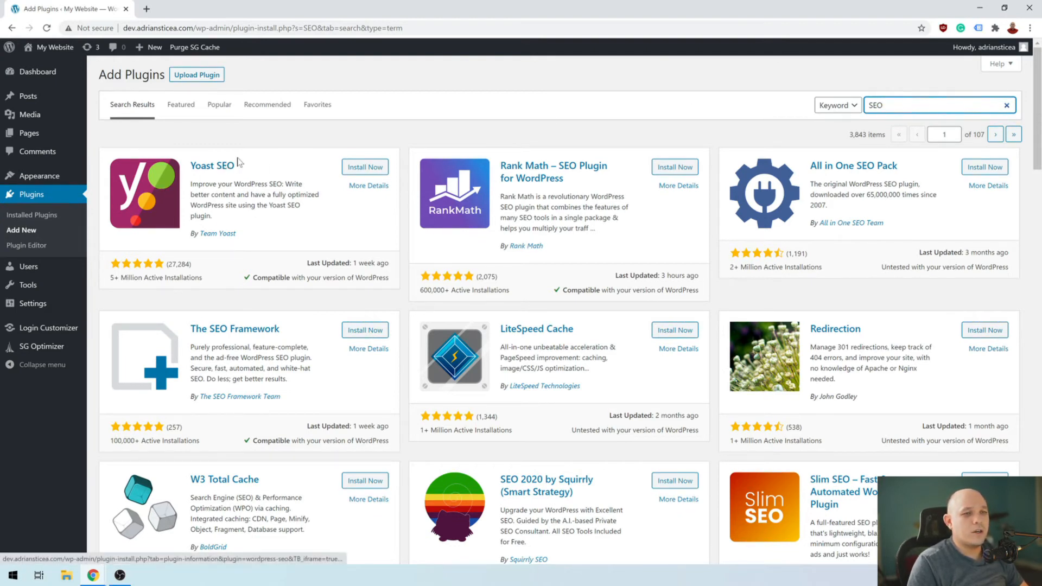
pyautogui.click(987, 168)
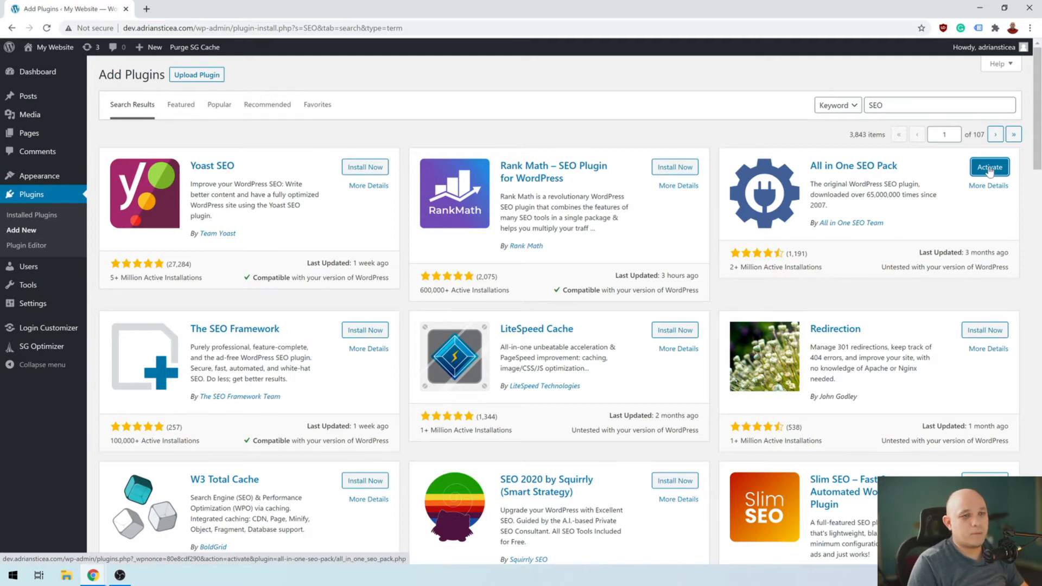
pyautogui.click(990, 168)
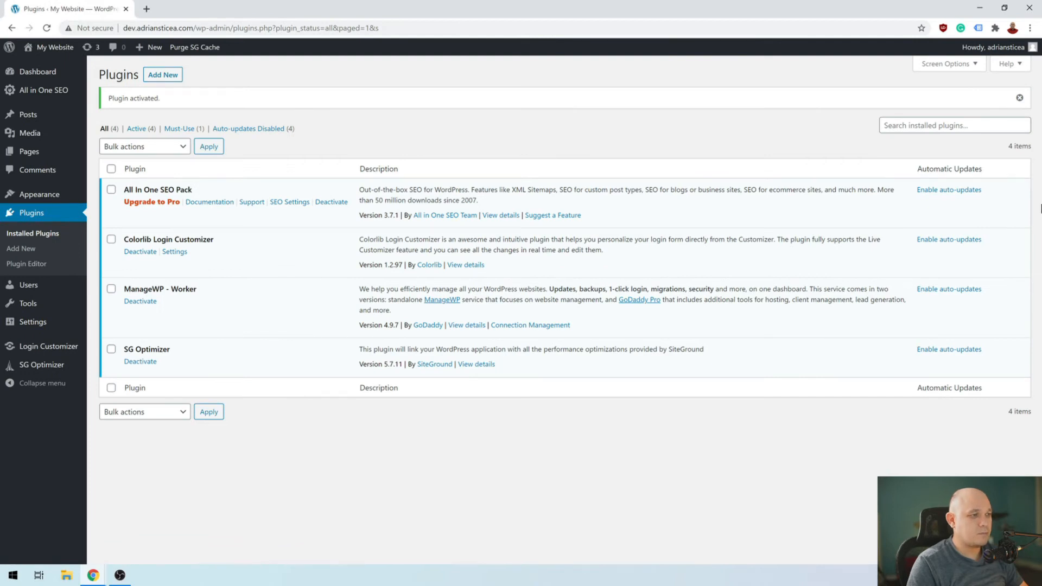
# - Review the All in One SEO general settings, including home page, title formats, content types, webmaster verification and Google Analytics
pyautogui.click(301, 202)
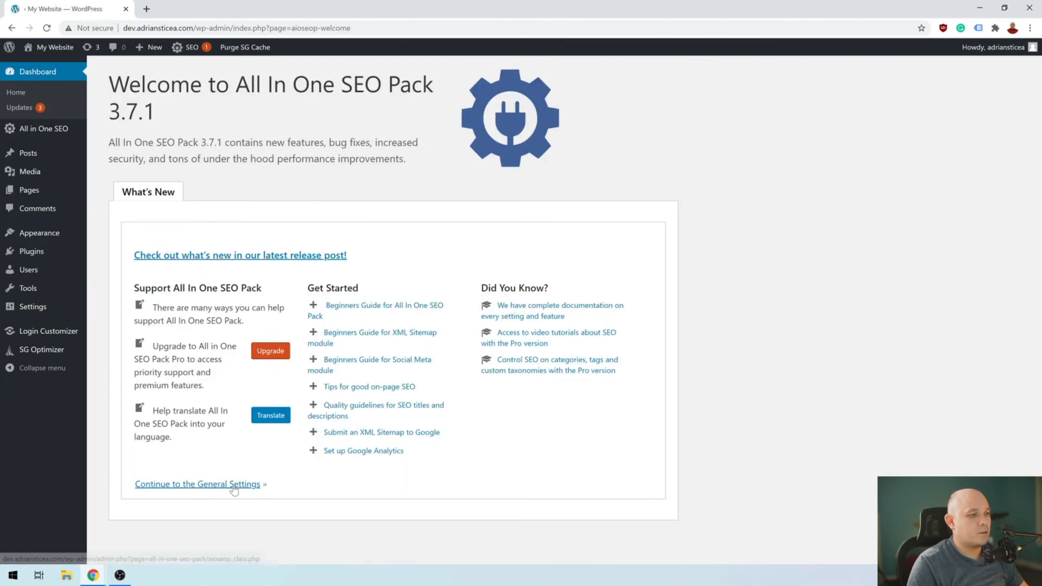
pyautogui.click(234, 486)
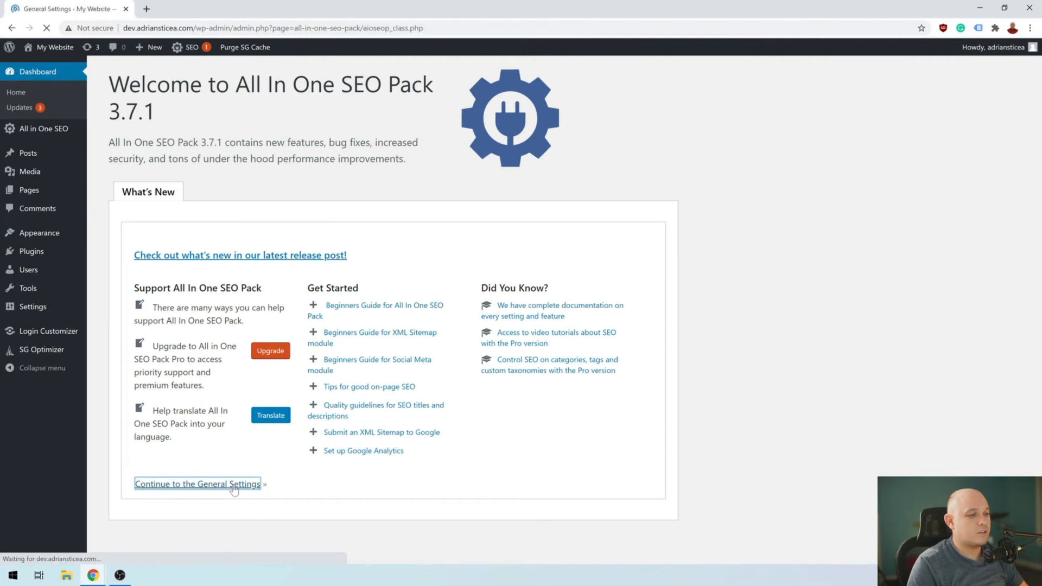
pyautogui.scroll(-2, 260, 295)
pyautogui.scroll(-3, 260, 294)
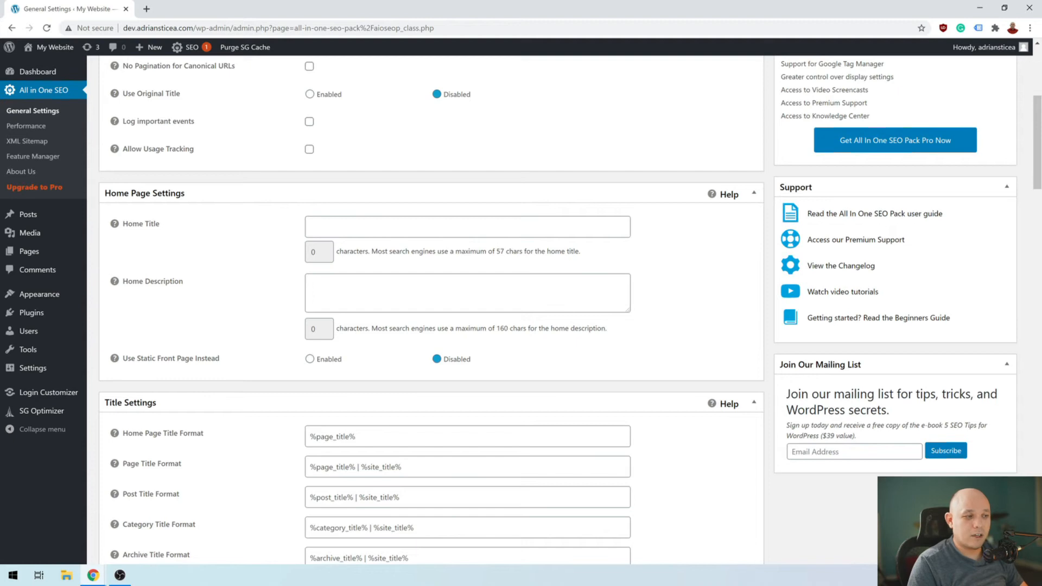
pyautogui.scroll(-5, 437, 233)
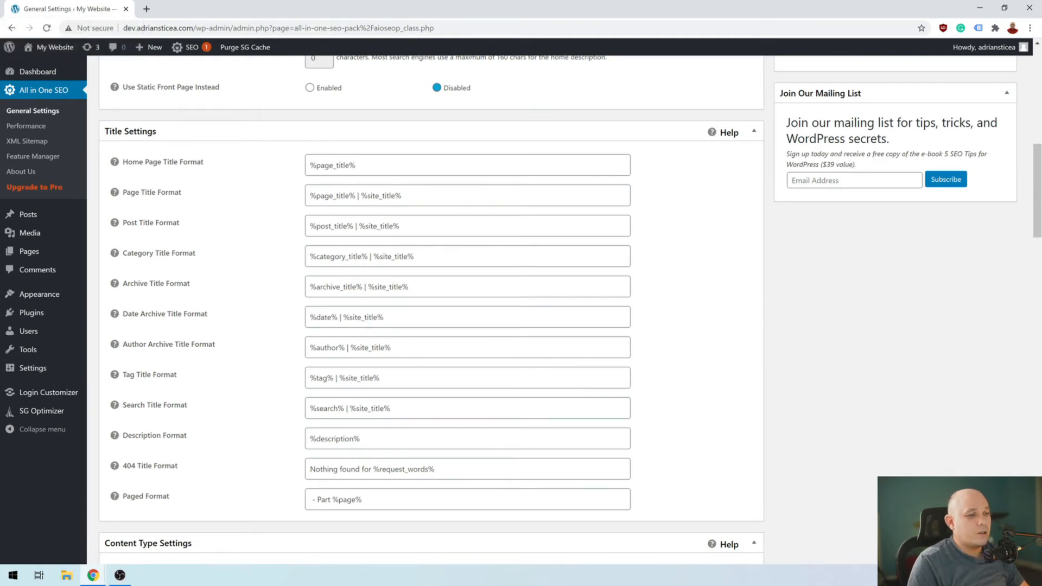
pyautogui.scroll(-3, 472, 336)
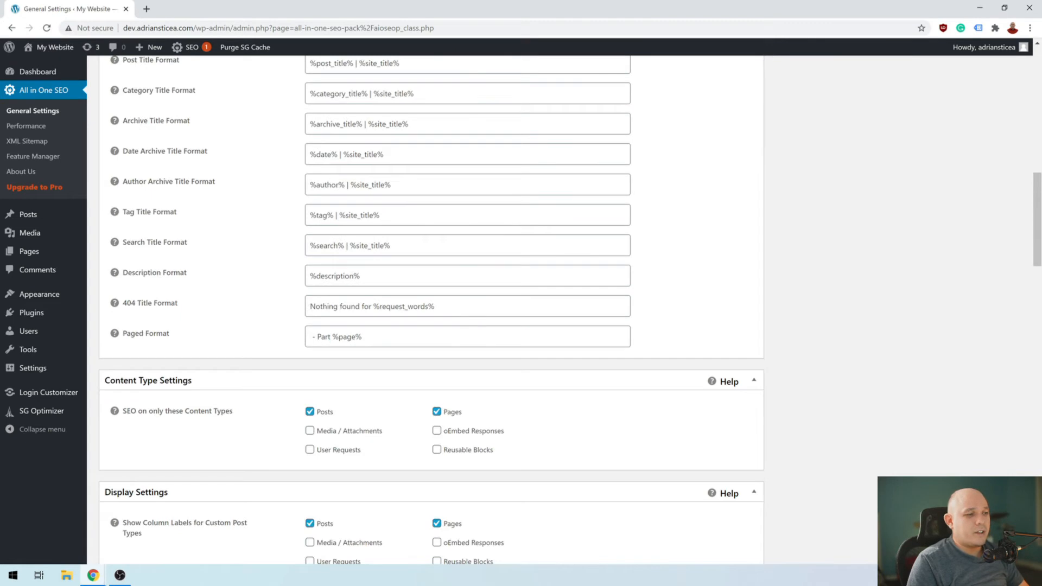
pyautogui.scroll(-2, 472, 335)
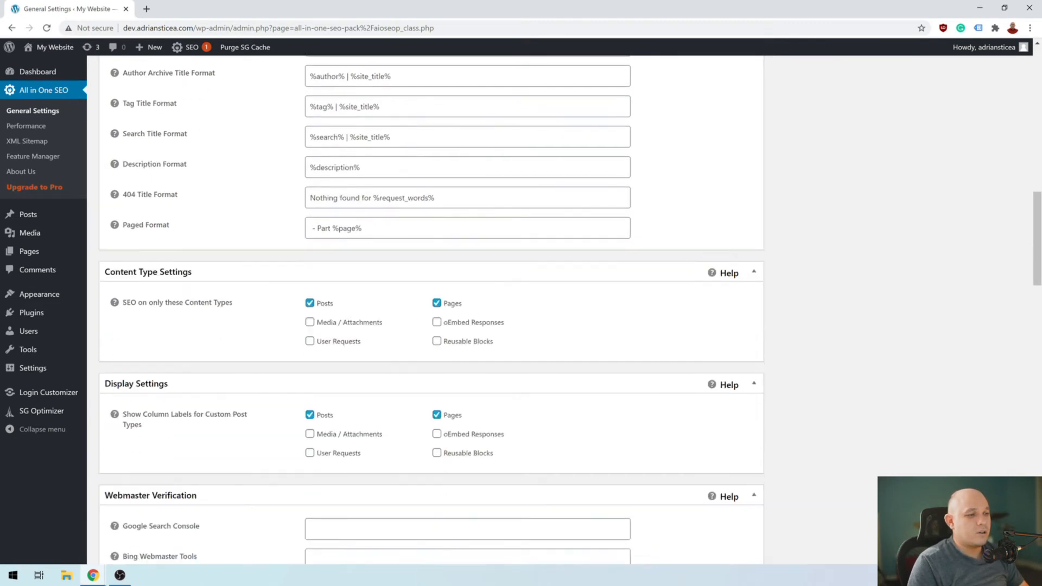
pyautogui.scroll(-1, 473, 336)
pyautogui.middleClick(471, 331)
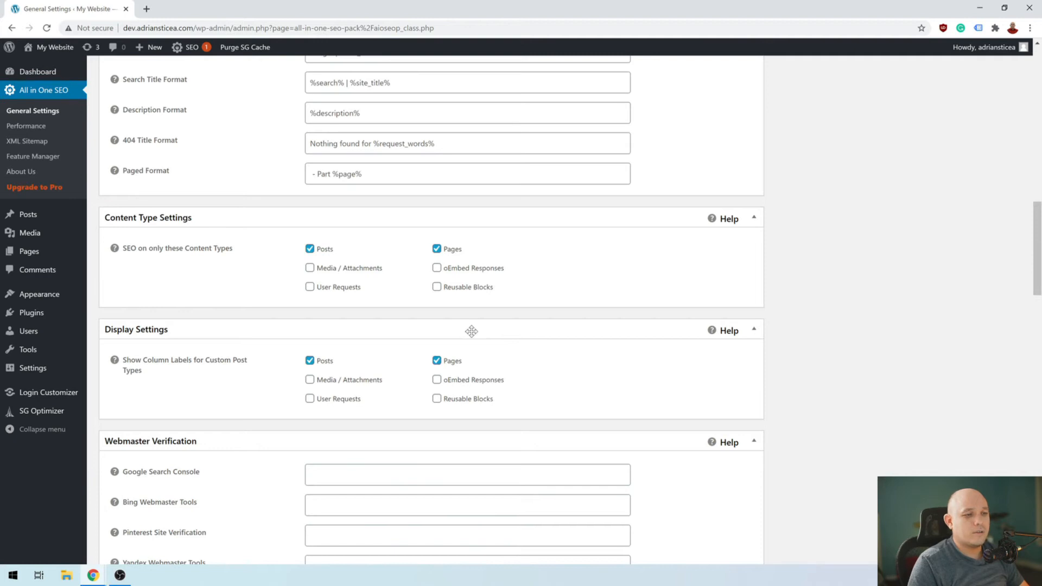
pyautogui.scroll(-4, 473, 336)
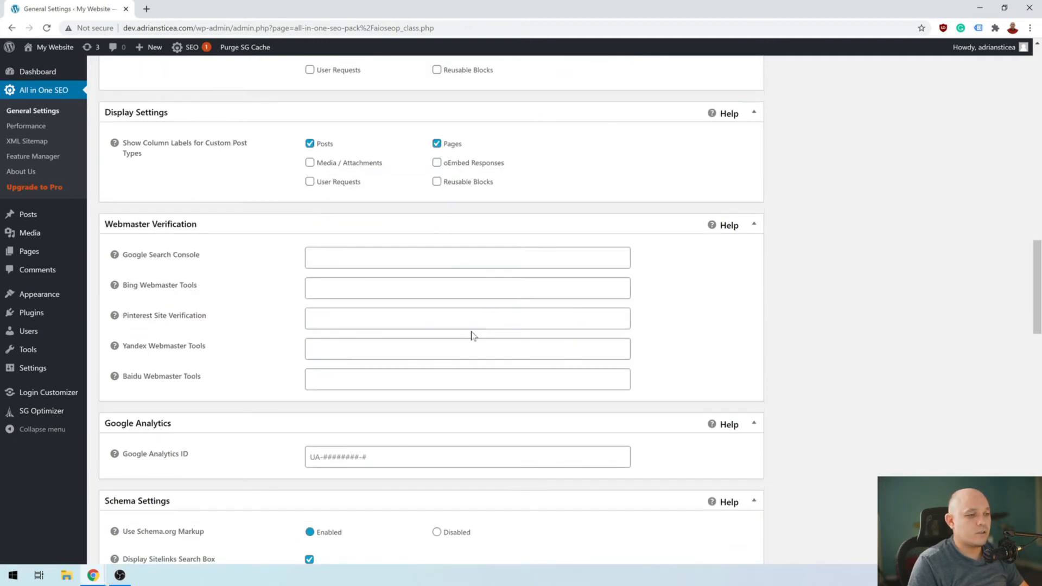
pyautogui.scroll(-2, 471, 335)
pyautogui.scroll(1, 471, 335)
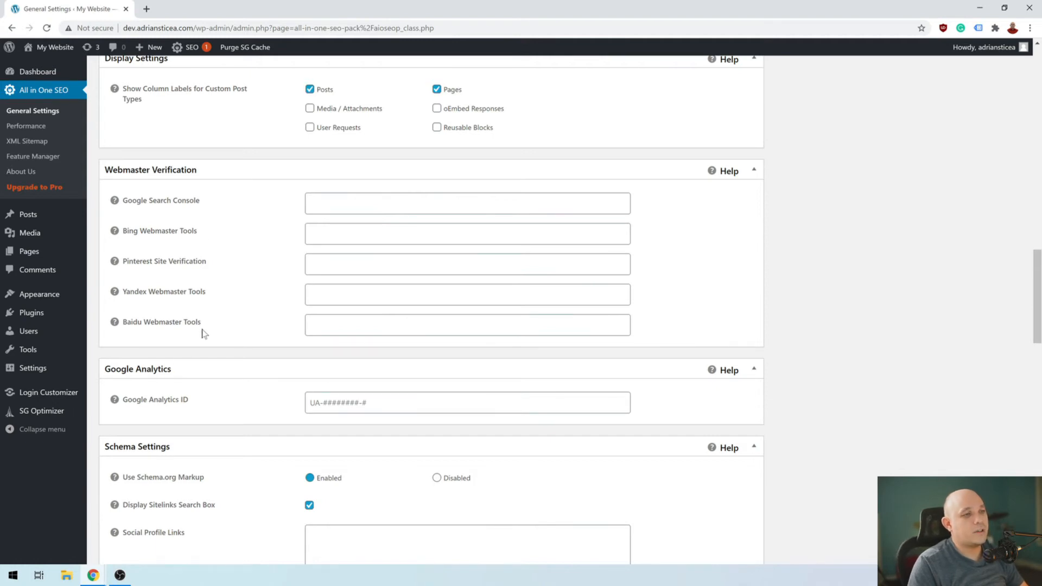
# - Find Google Search Console through a web search for "search console" in a new browser tab and enter its overview
pyautogui.click(146, 10)
pyautogui.write('se')
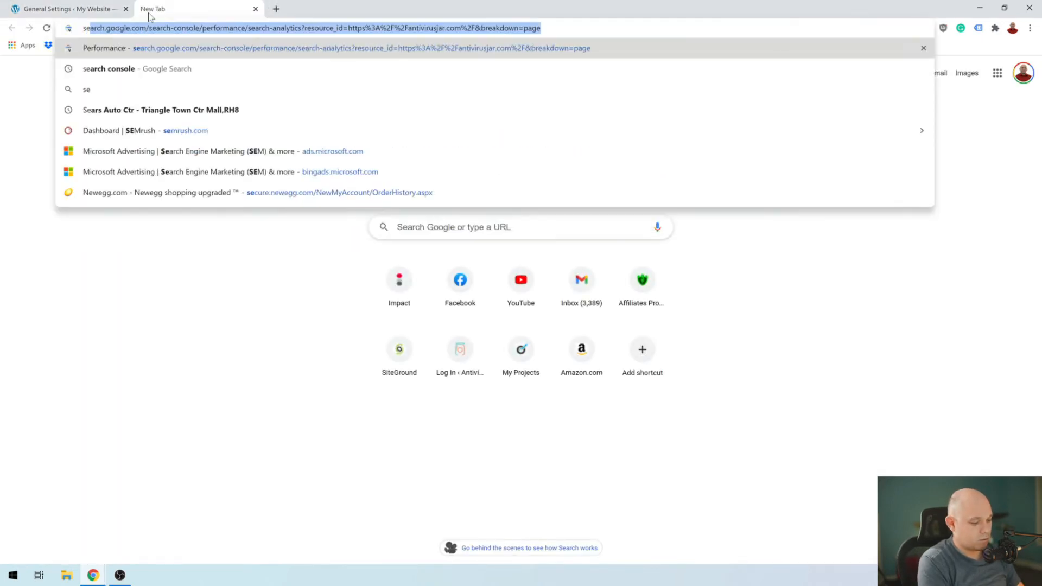
pyautogui.write('arch con')
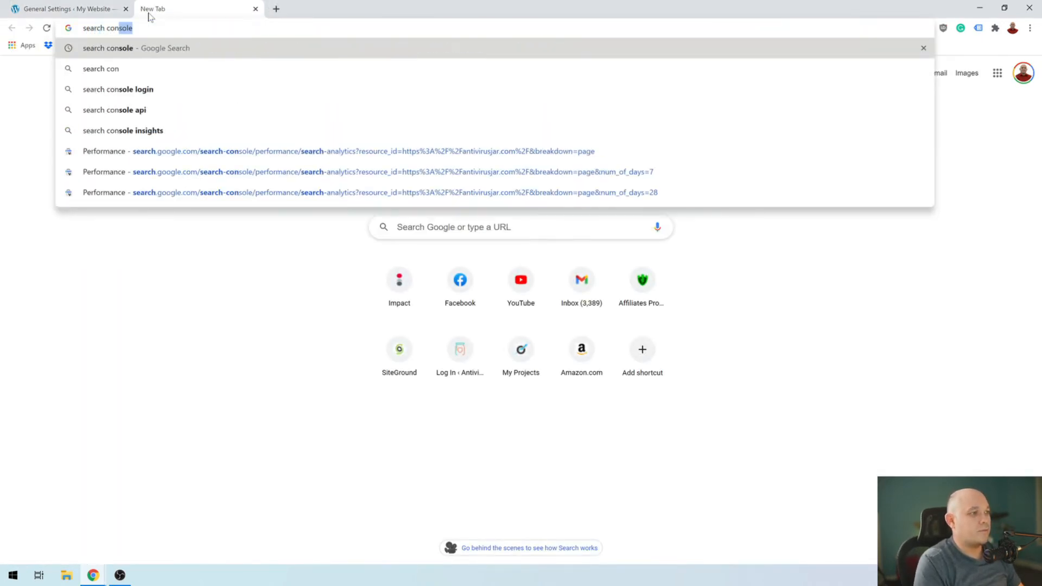
pyautogui.press('Return')
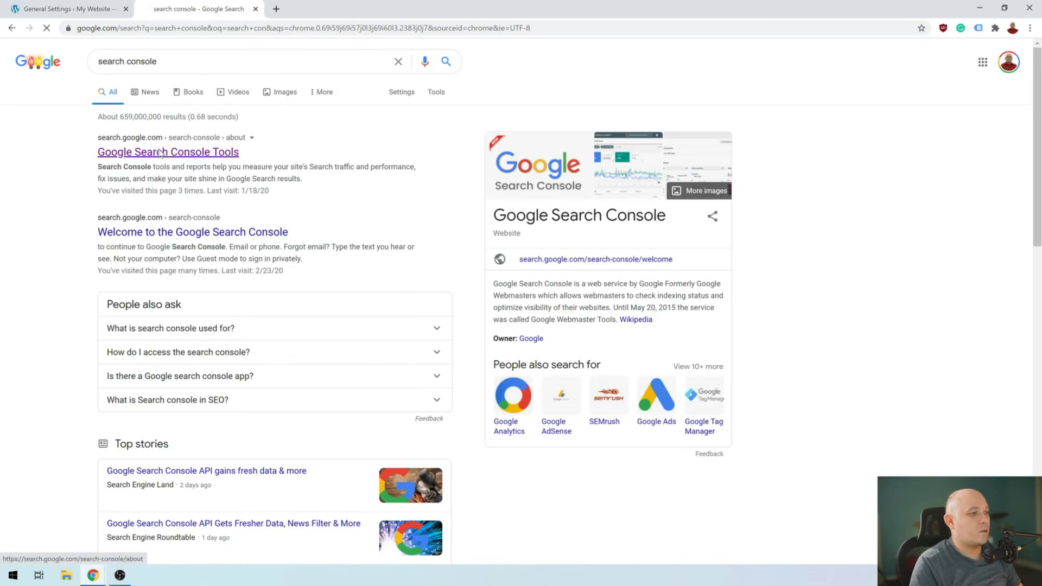
pyautogui.click(161, 154)
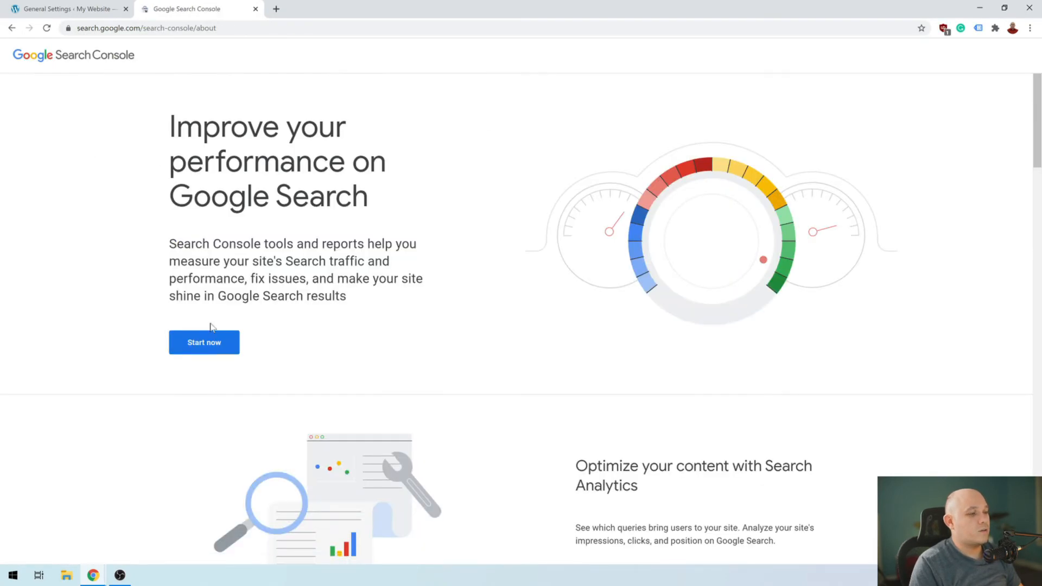
pyautogui.click(208, 344)
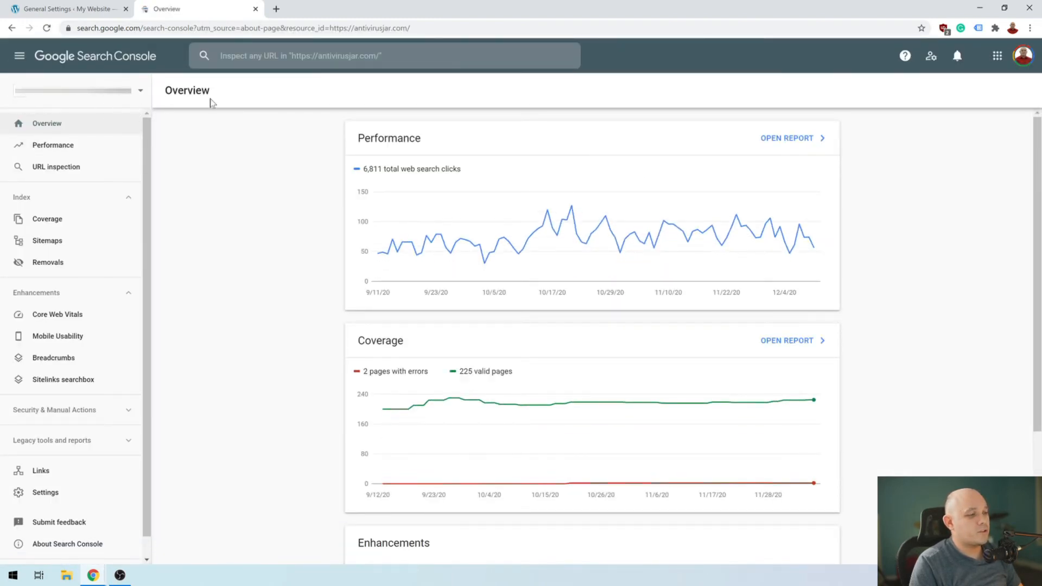
# - Add a Domain-type property for the WordPress site's dev subdomain and continue to DNS ownership verification
pyautogui.click(140, 90)
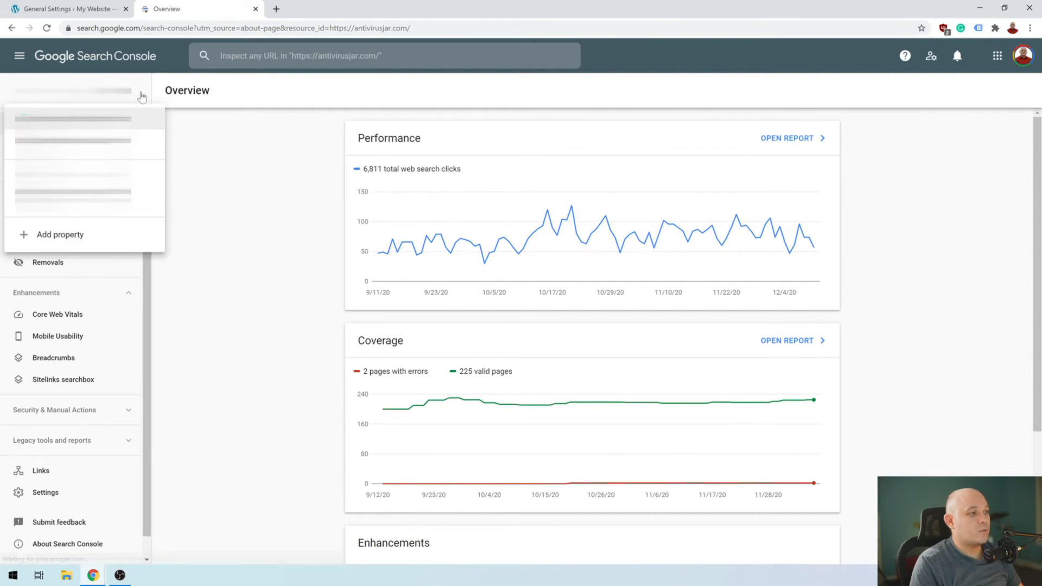
pyautogui.click(73, 235)
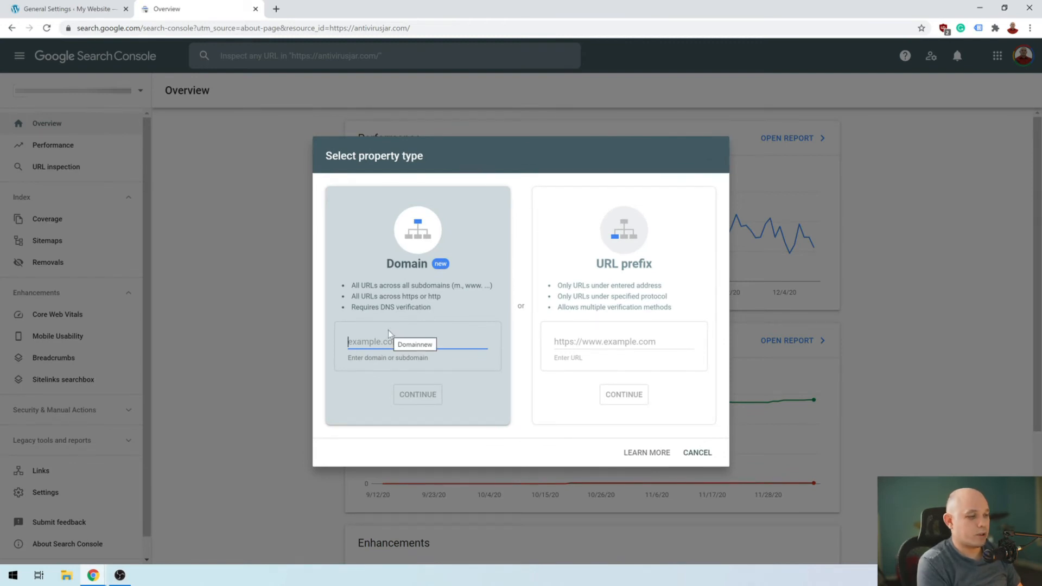
pyautogui.write('dev.ad')
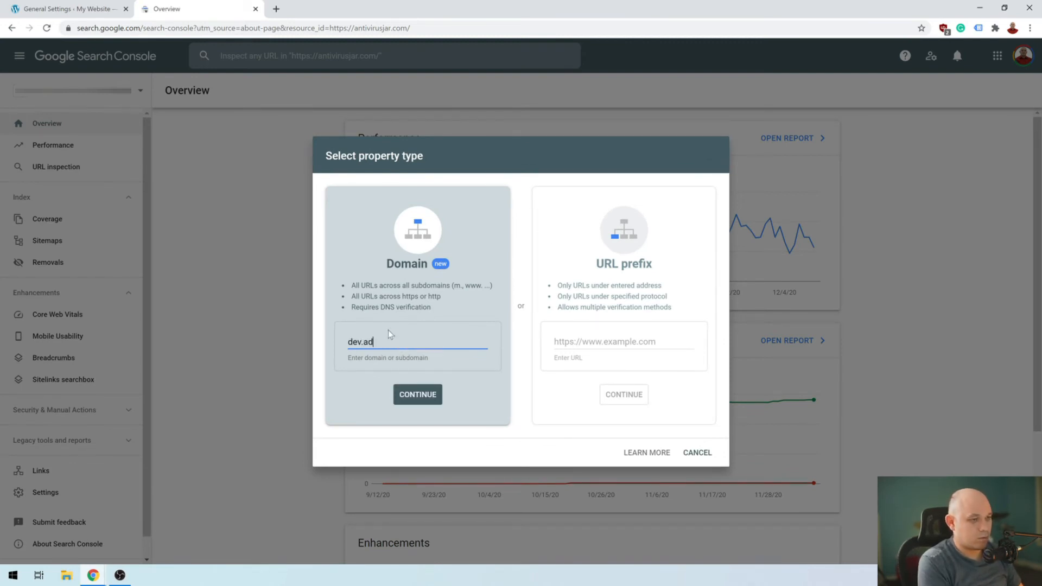
pyautogui.write('riansticea.com')
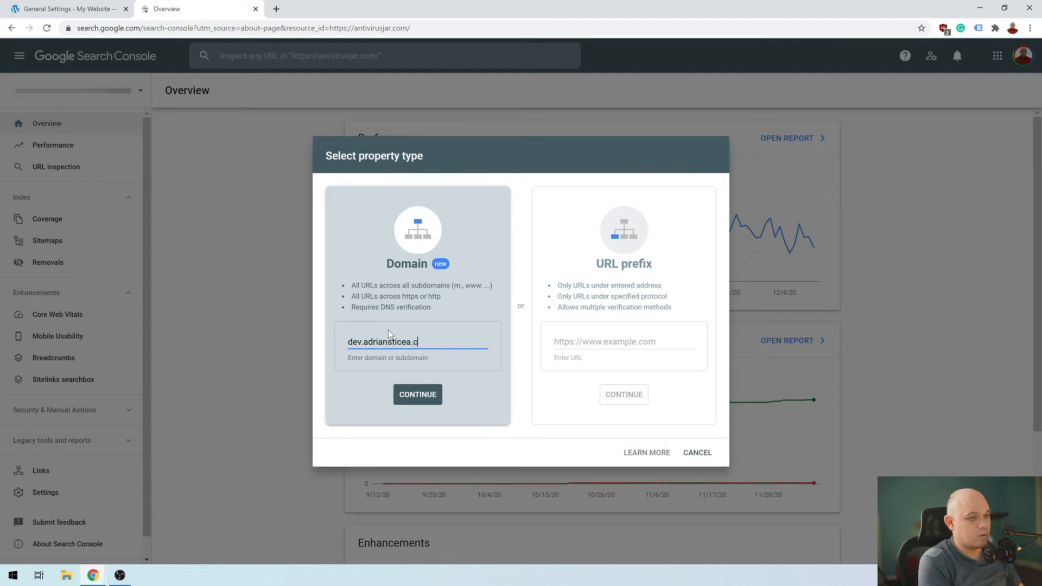
pyautogui.click(425, 391)
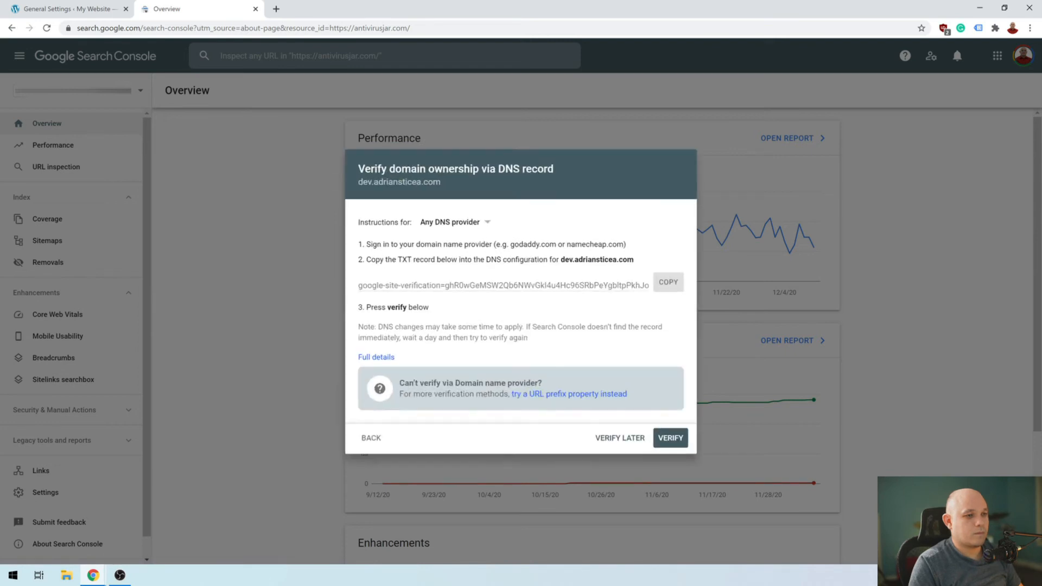
# - Copy Search Console's verification record and create a TXT record in SiteGround's DNS Zone Editor with name dev and the copied verification token as value
pyautogui.click(668, 282)
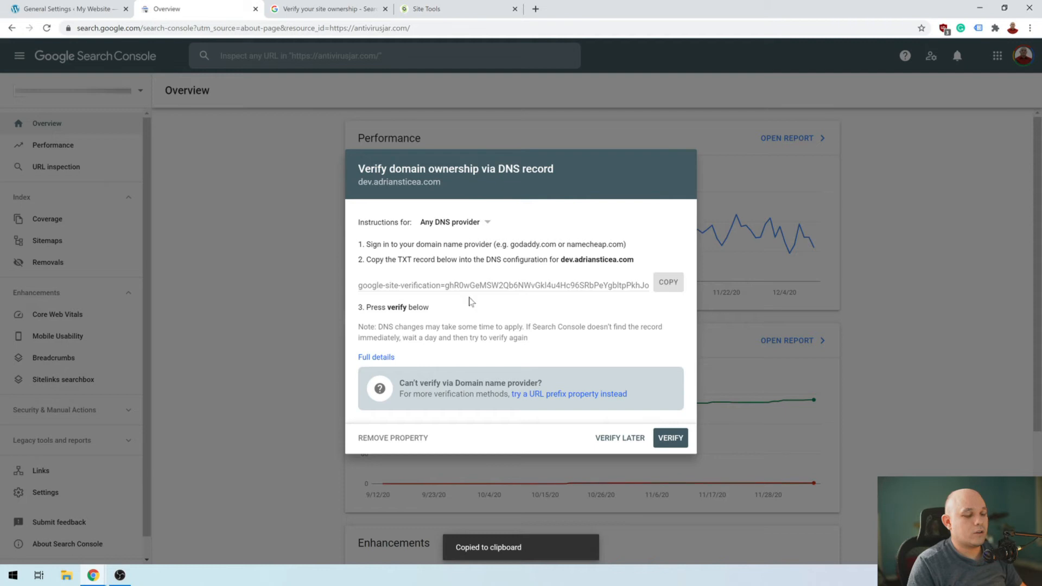
pyautogui.click(455, 5)
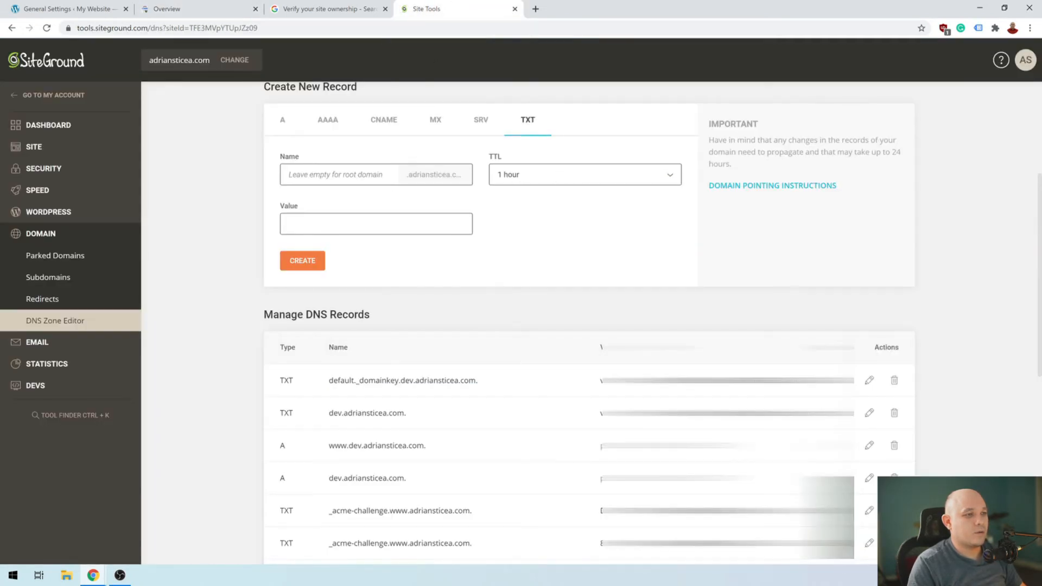
pyautogui.click(448, 174)
pyautogui.write('dev')
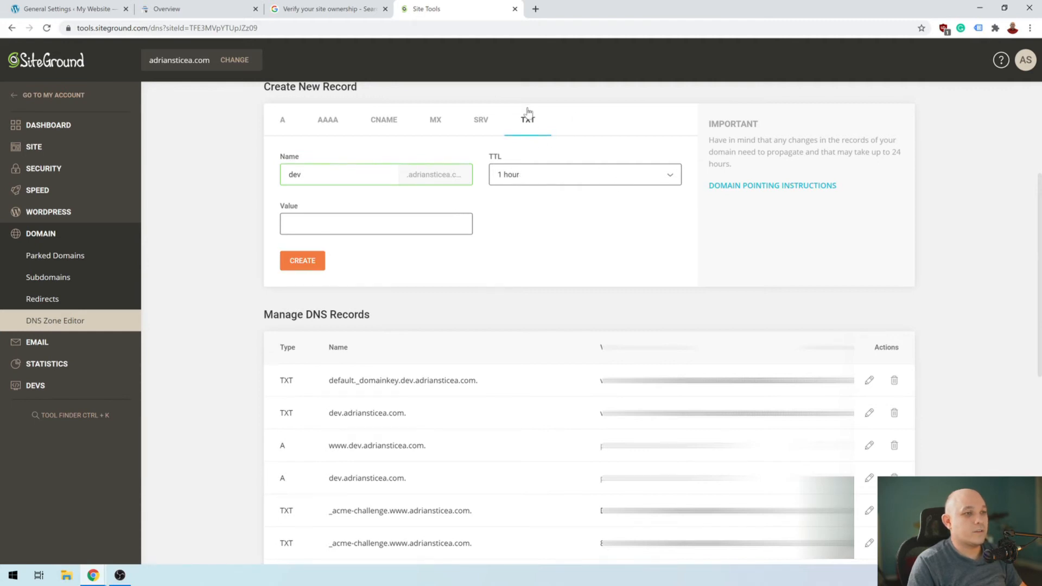
pyautogui.click(376, 224)
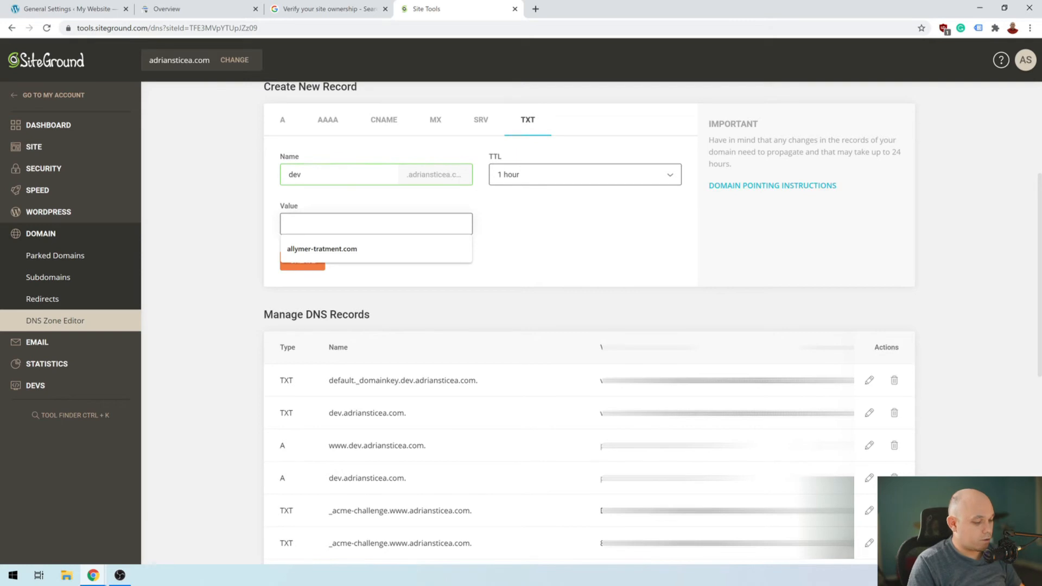
pyautogui.hotkey('ctrl', 'v')
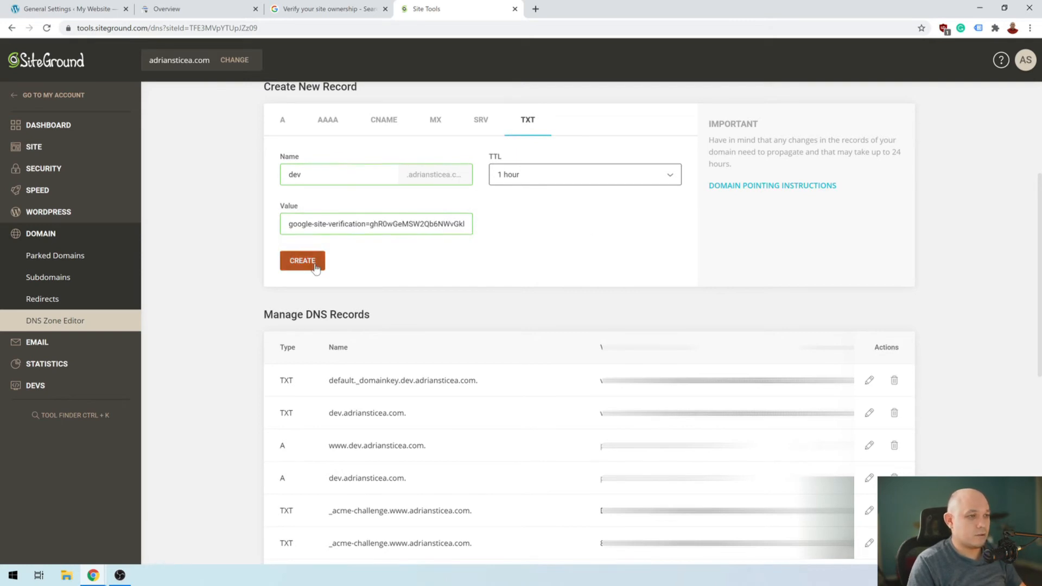
pyautogui.click(314, 267)
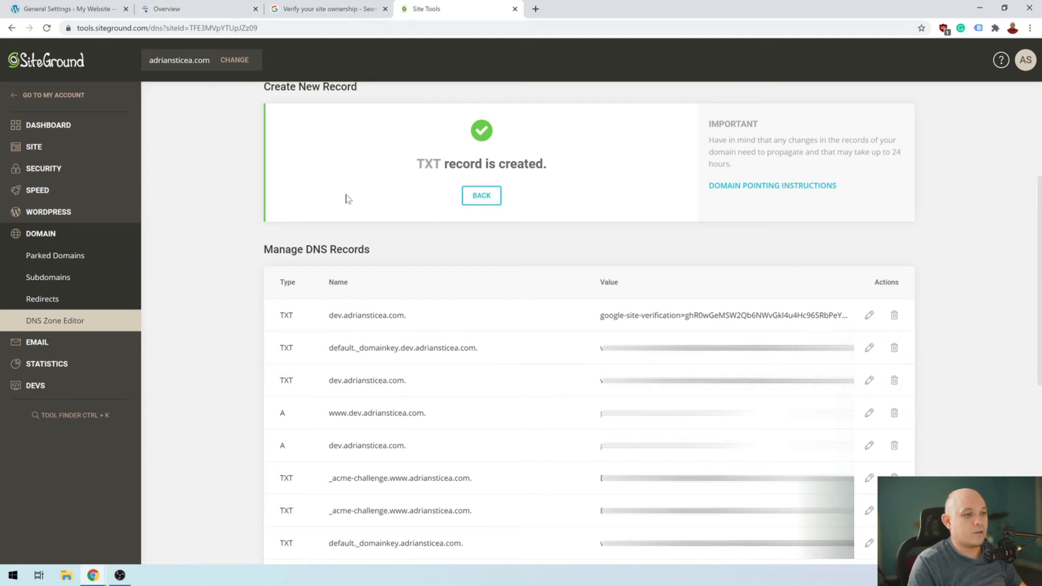
# - Return to Google Search Console, verify ownership of the dev subdomain and go to the verified property
pyautogui.click(217, 8)
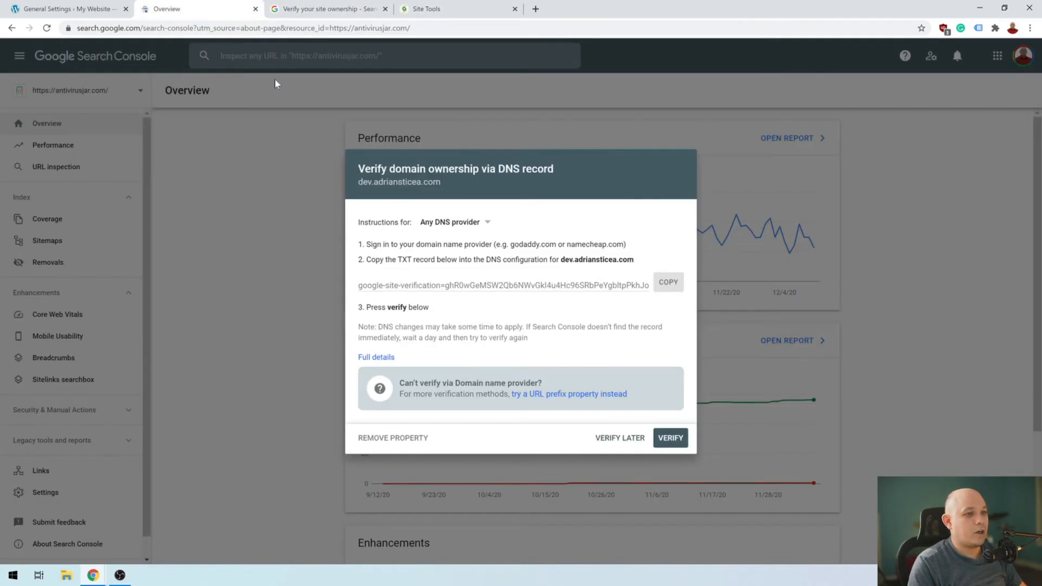
pyautogui.click(669, 437)
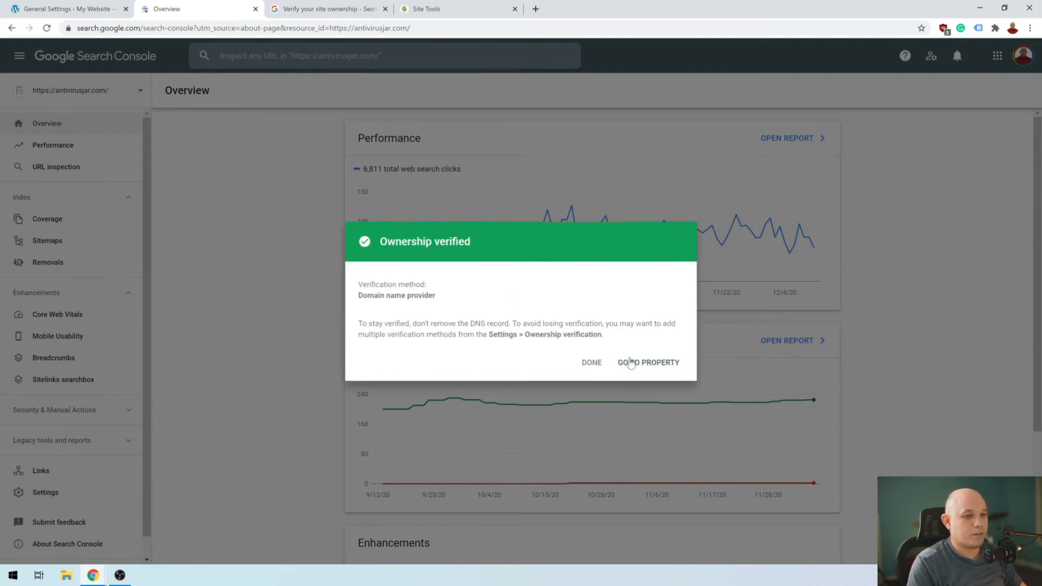
pyautogui.click(649, 363)
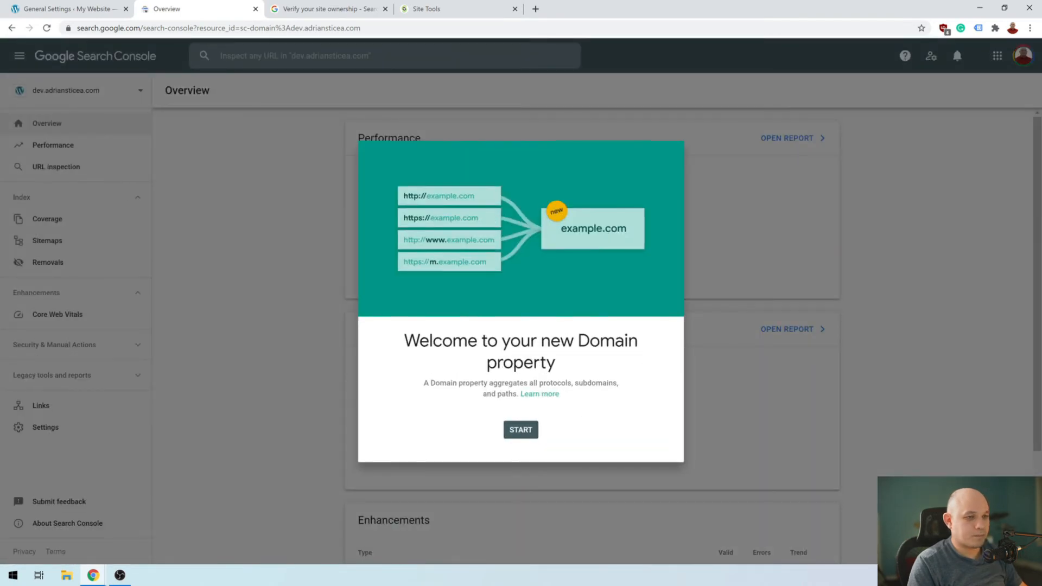
# - Find Google Analytics through a web search for "google analytics" and start creating a new property in its administration area
pyautogui.click(182, 209)
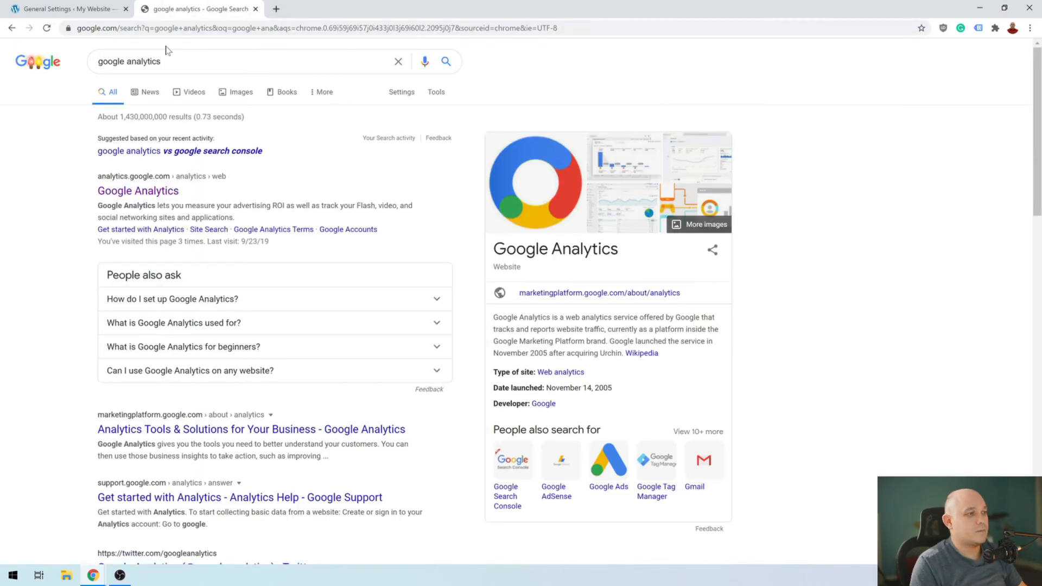
pyautogui.click(153, 188)
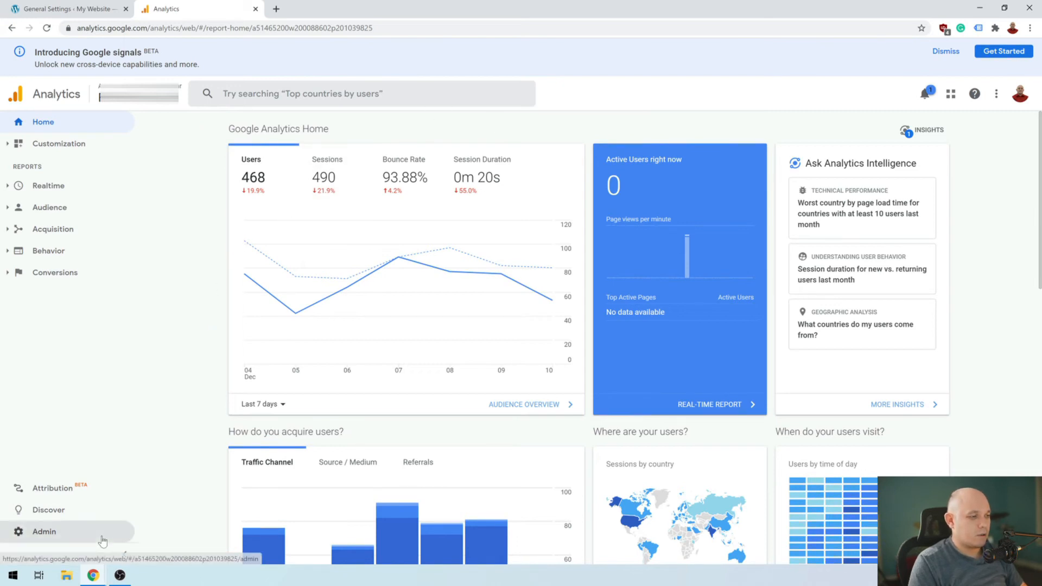
pyautogui.click(44, 530)
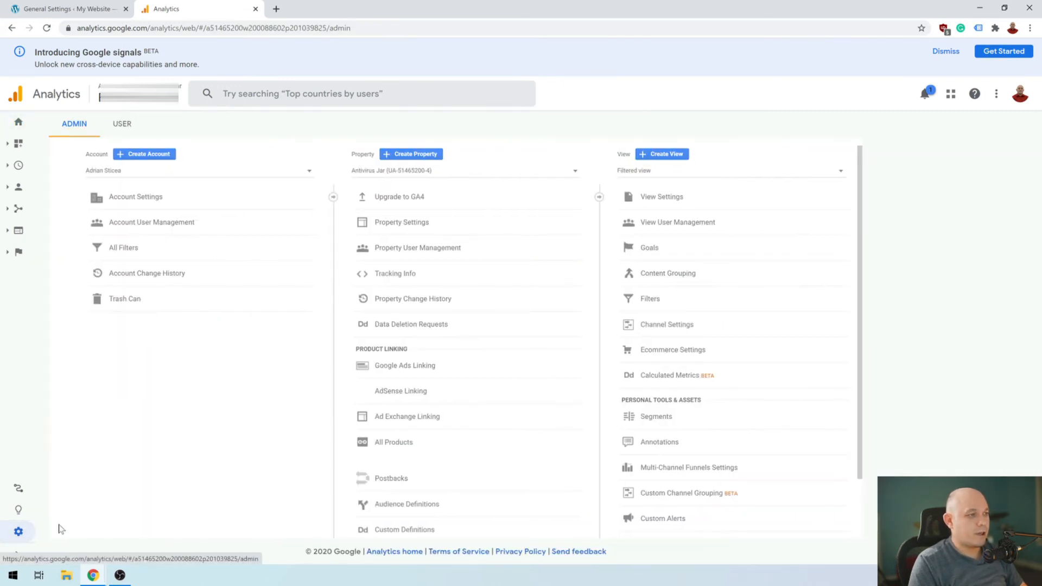
pyautogui.click(411, 156)
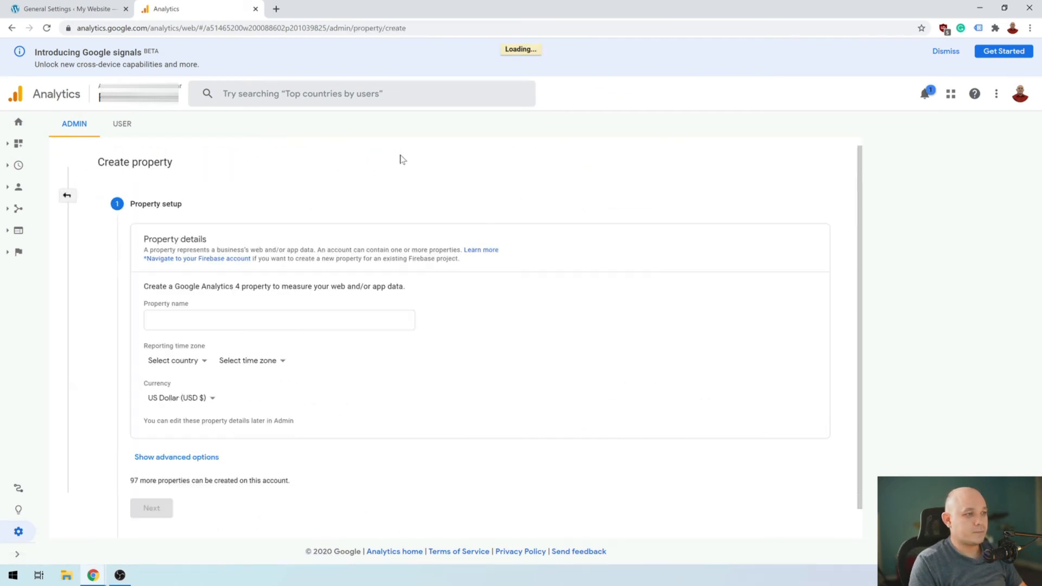
# - Name the Analytics property after the site's dev subdomain and set the industry category to Computers & Electronics in the business information
pyautogui.click(253, 319)
pyautogui.write('abc-websiteshow.com')
pyautogui.click(152, 508)
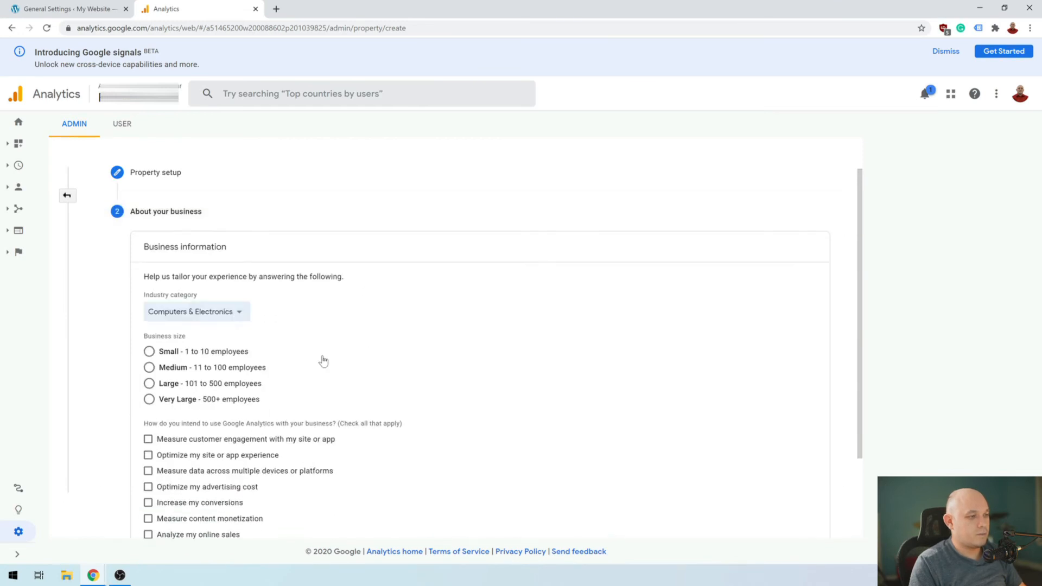
# - Set the business size to Small - 1 to 10 employees, choose Analyze my online sales as intended use, and create the property
pyautogui.scroll(-1, 324, 360)
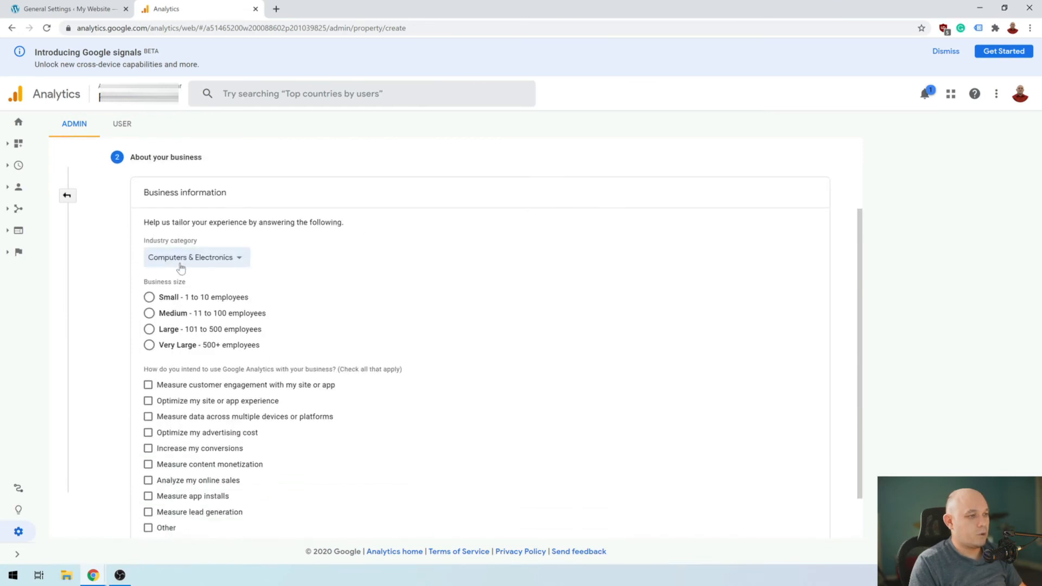
pyautogui.click(149, 297)
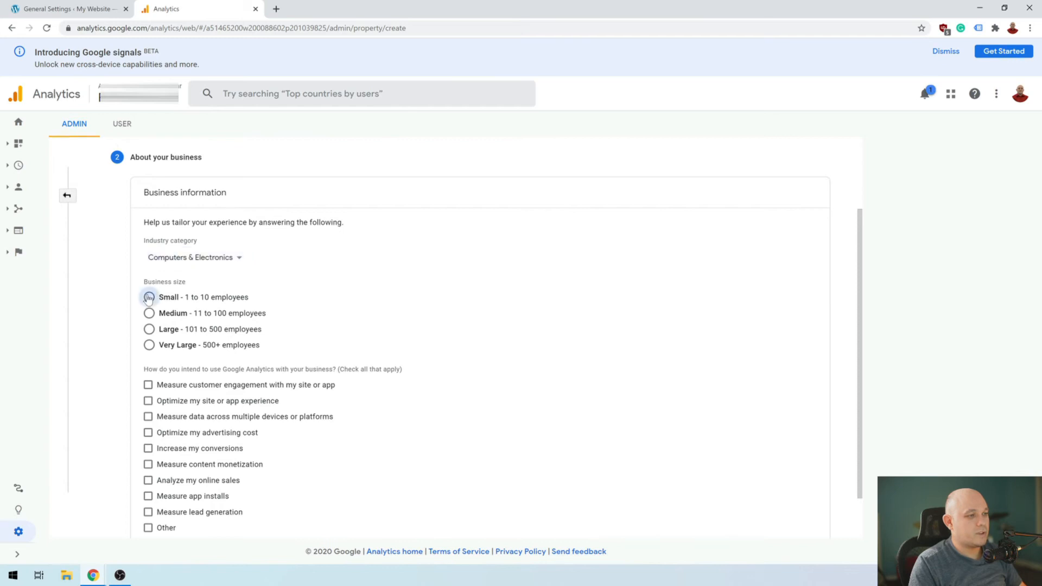
pyautogui.scroll(-1, 333, 354)
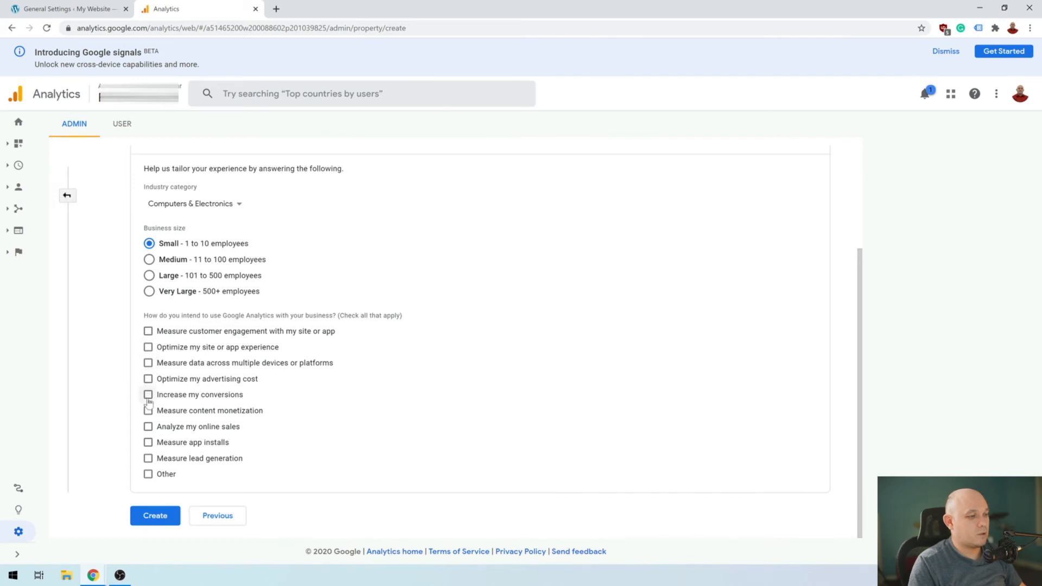
pyautogui.click(147, 427)
pyautogui.click(161, 526)
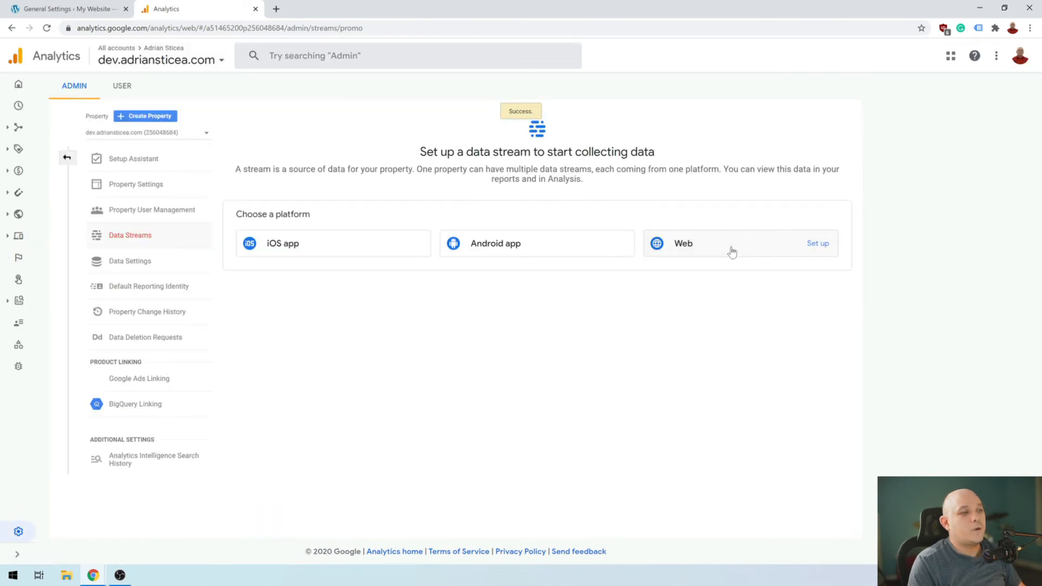
pyautogui.click(724, 251)
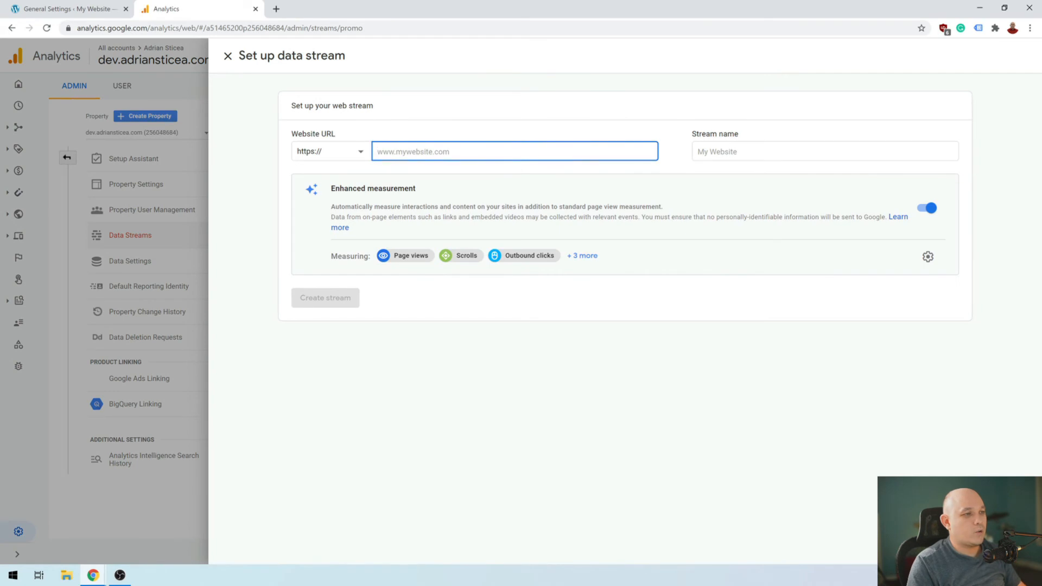
pyautogui.write('dev.adriansticea.com')
pyautogui.click(716, 151)
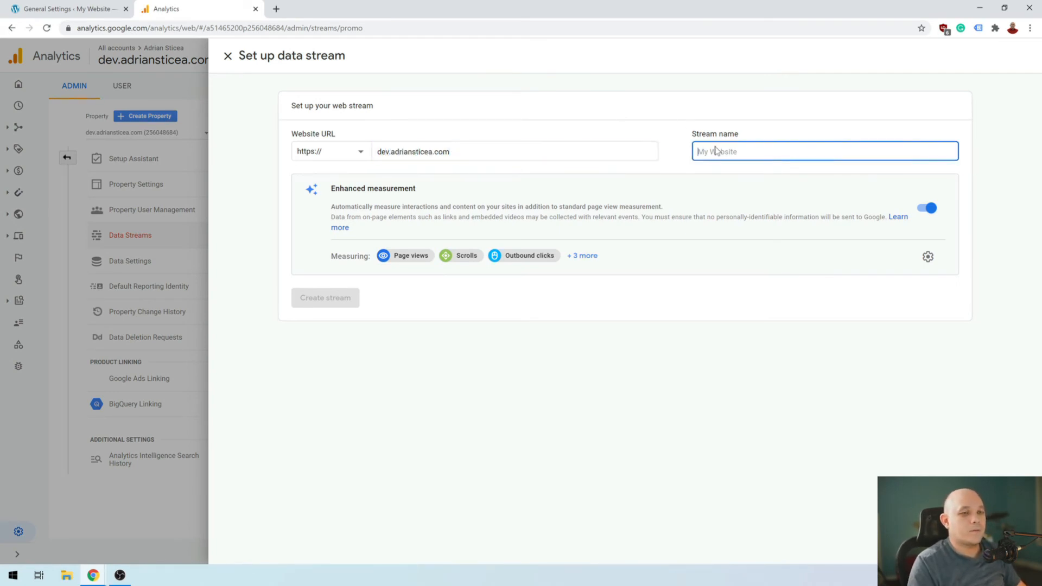
pyautogui.write('dev.adriansticea.com')
pyautogui.click(416, 342)
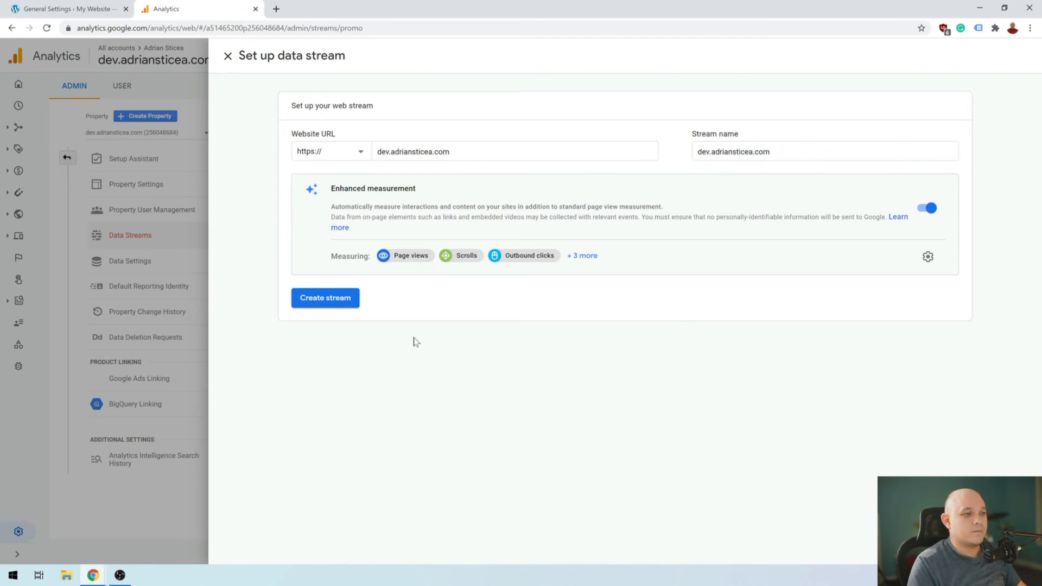
pyautogui.click(325, 298)
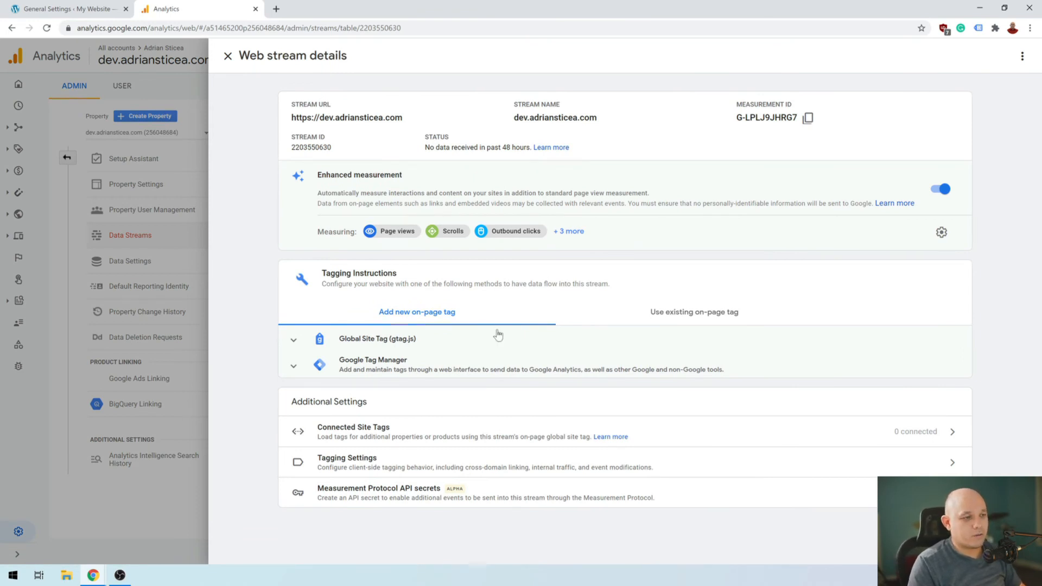
pyautogui.click(294, 341)
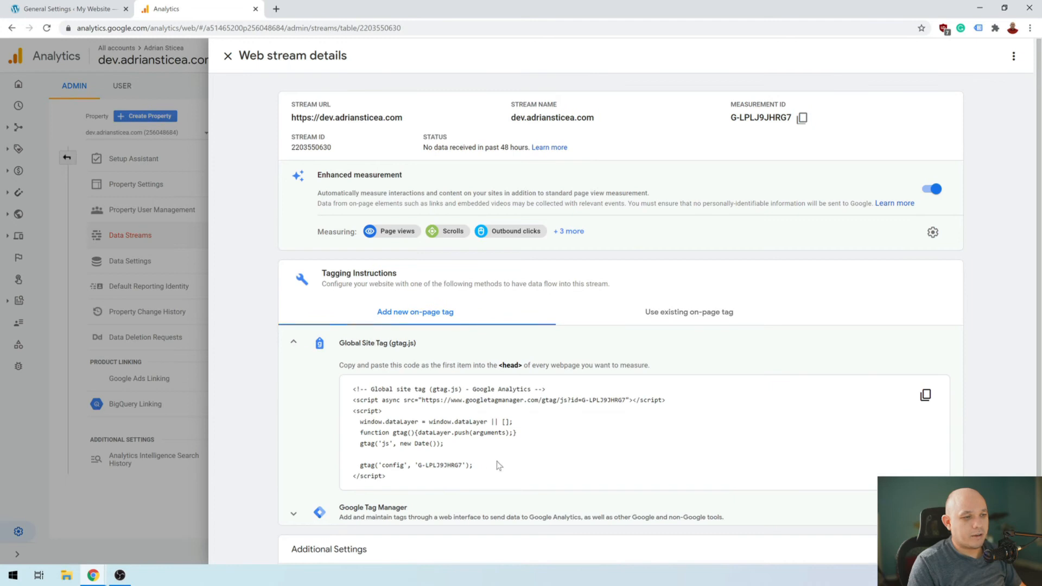
pyautogui.moveTo(395, 483); pyautogui.dragTo(351, 392)
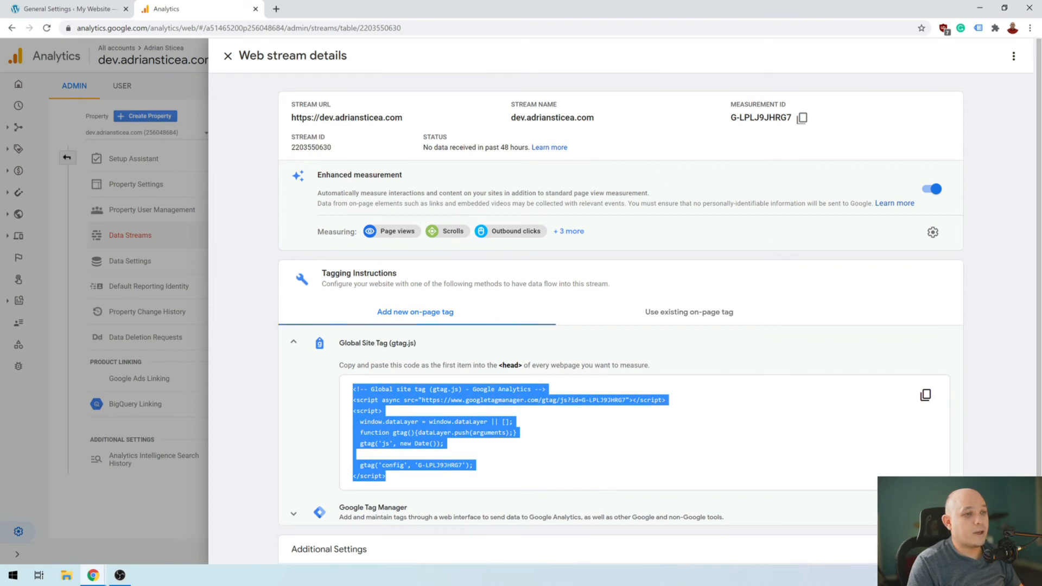
# - Find Google Tag Manager through a web search in a new browser tab and sign in to its accounts overview
pyautogui.click(277, 10)
pyautogui.write('google tag')
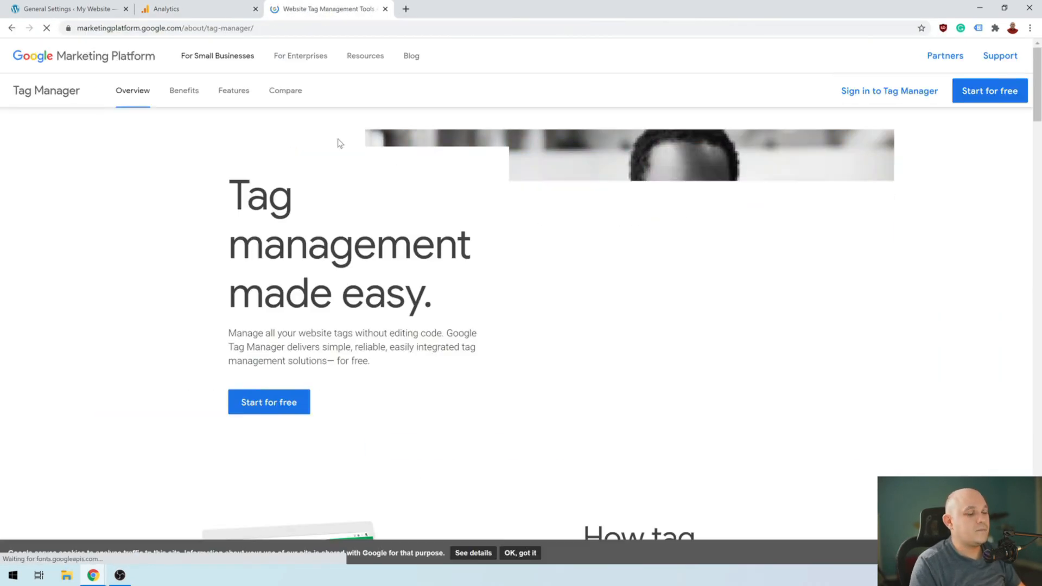
pyautogui.click(912, 92)
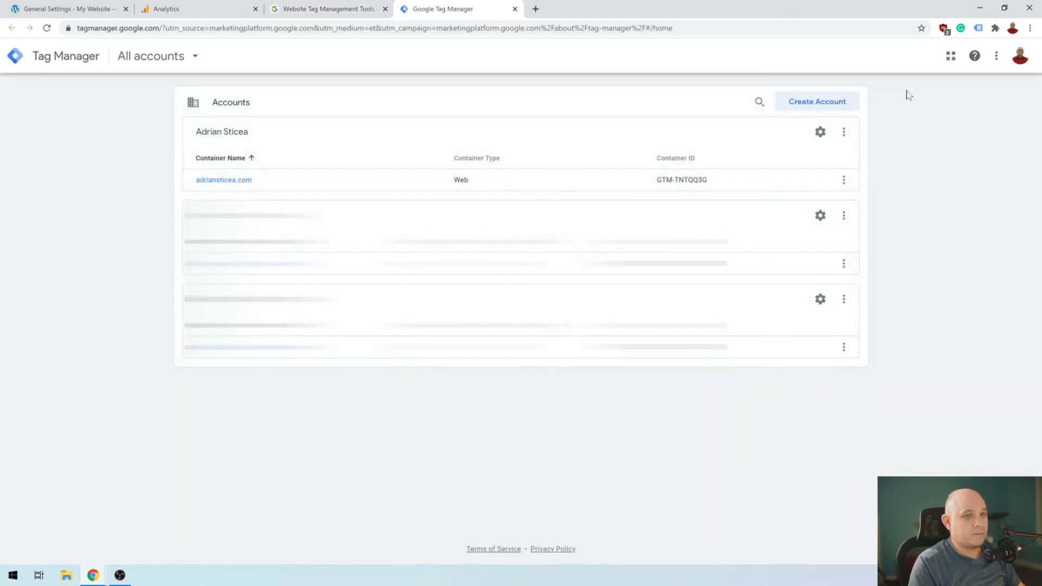
# - Start a new Tag Manager account and name it after the site's main domain
pyautogui.click(829, 103)
pyautogui.click(224, 210)
pyautogui.write('Adriansticea.com')
pyautogui.scroll(-2, 428, 228)
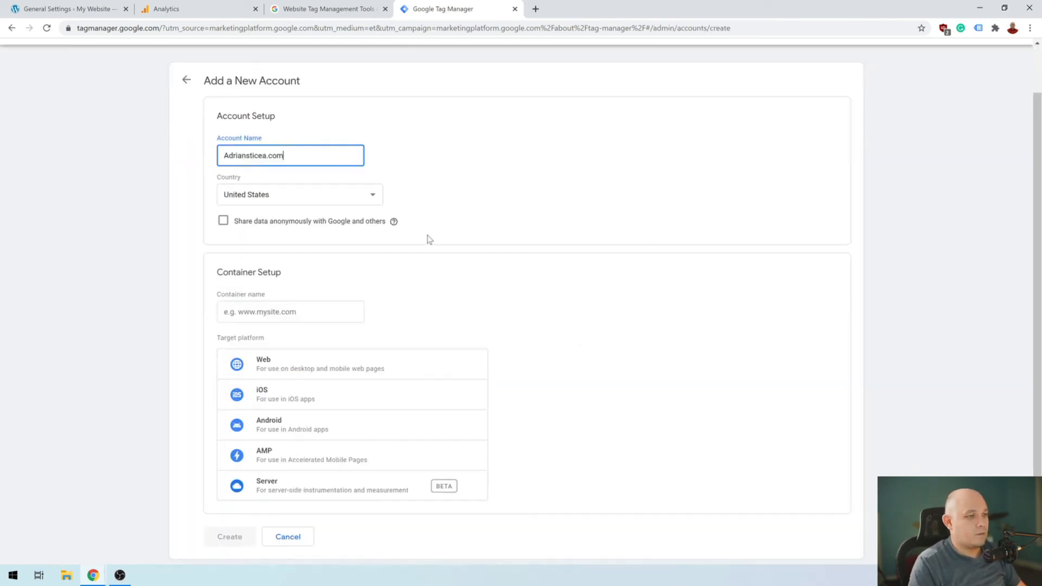
# - Name the container after the dev subdomain, target Web, and create the account, accepting the Terms of Service and the GDPR Data Processing Terms
pyautogui.click(290, 287)
pyautogui.write('dev')
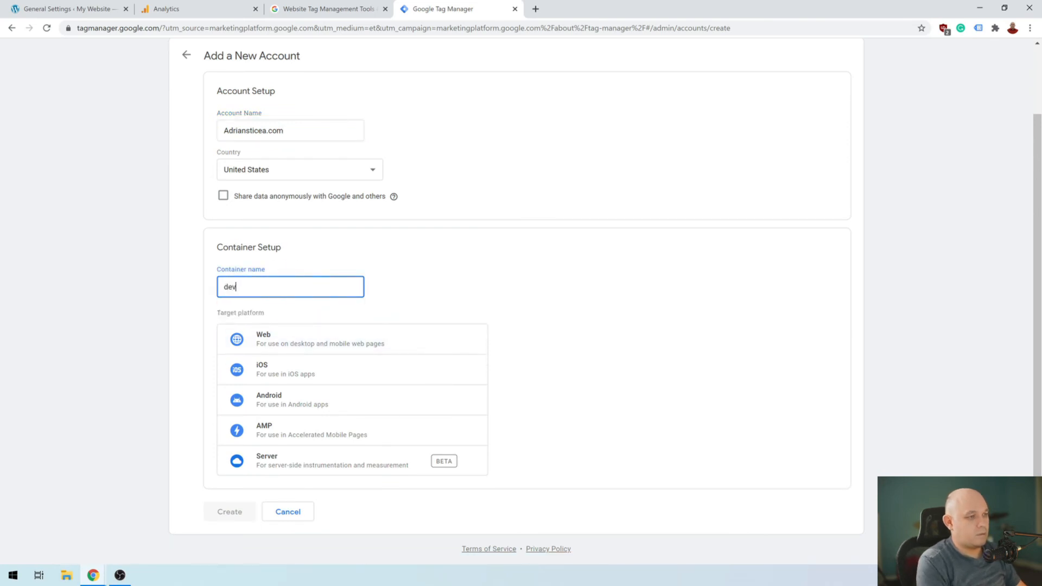
pyautogui.write('.adriansticea.com')
pyautogui.click(544, 158)
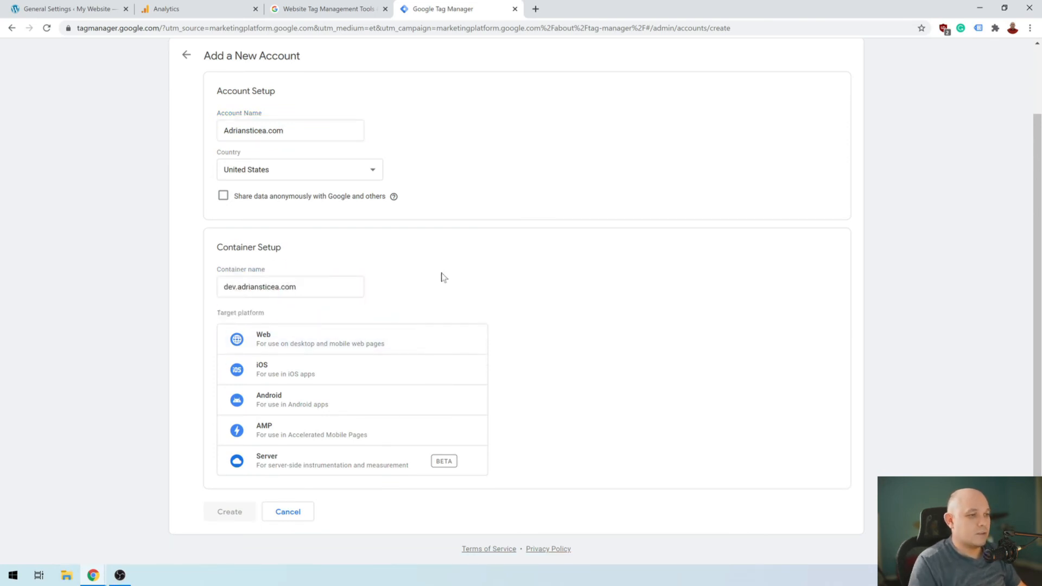
pyautogui.click(284, 340)
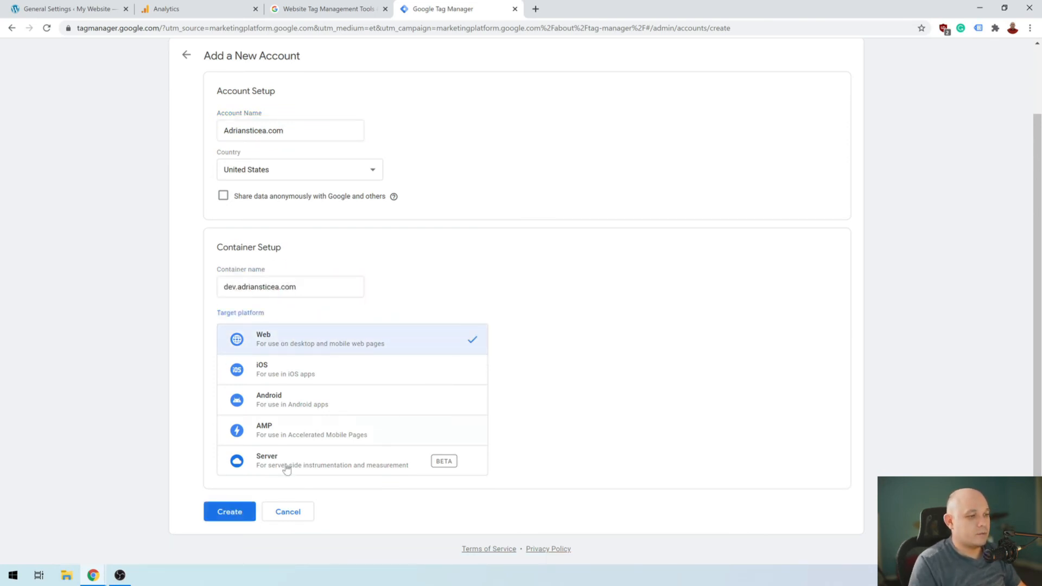
pyautogui.click(228, 513)
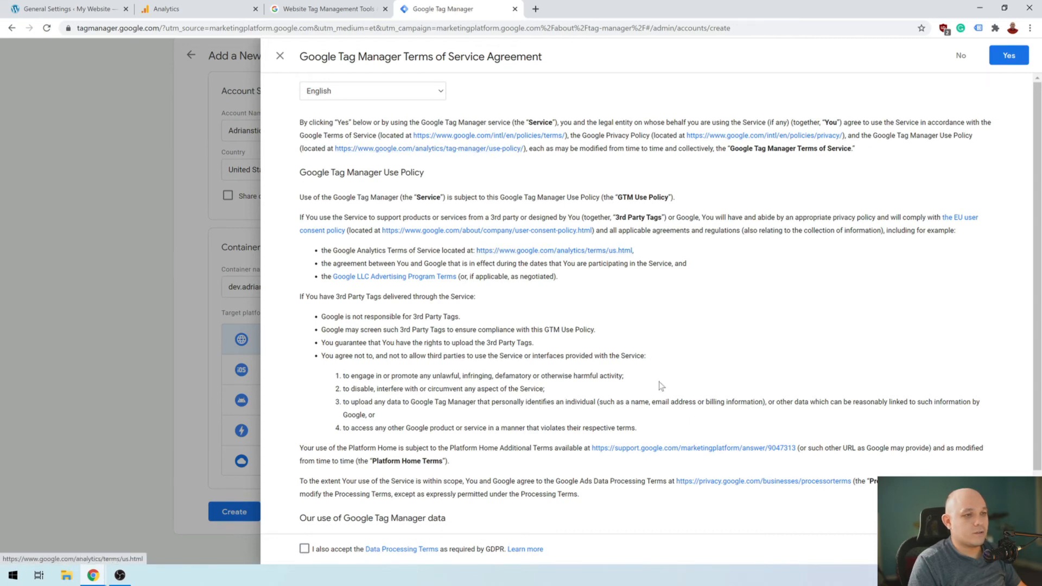
pyautogui.click(304, 548)
pyautogui.click(1019, 54)
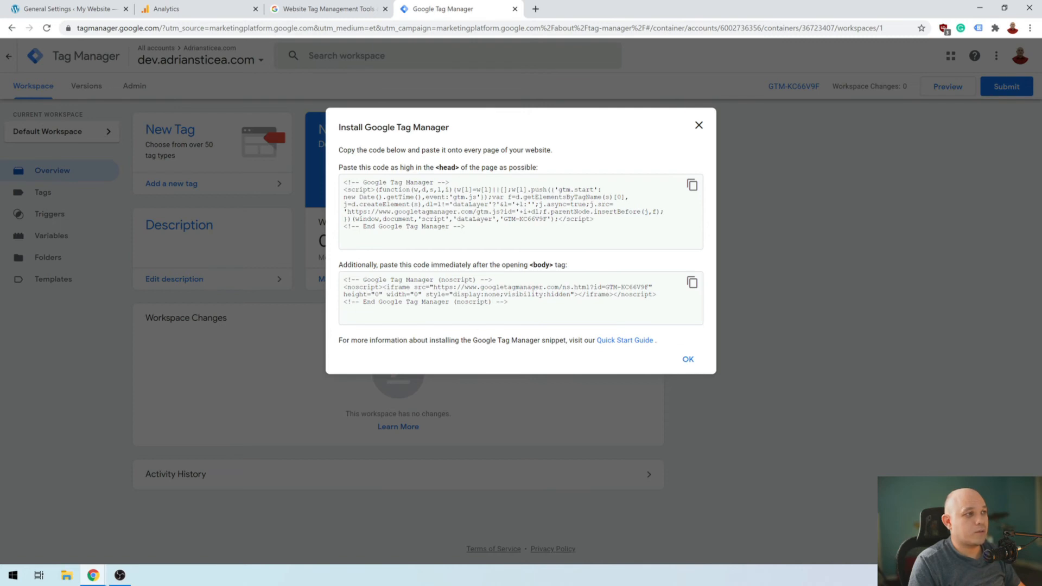
# - Switch to the WordPress admin, search the plugin directory for "insert", and install and activate Insert Headers and Footers
pyautogui.click(96, 7)
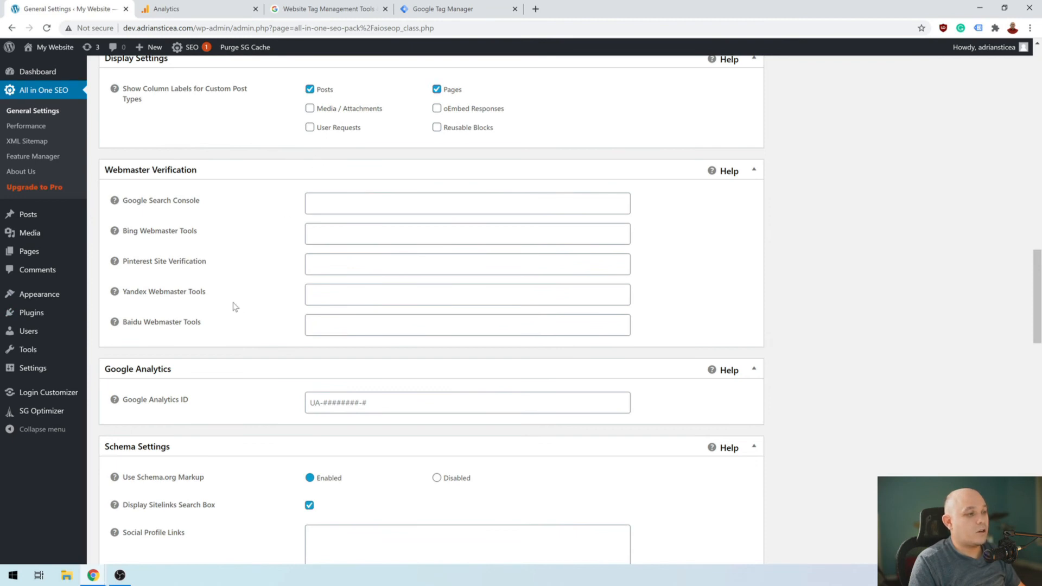
pyautogui.moveTo(43, 302)
pyautogui.moveTo(30, 319)
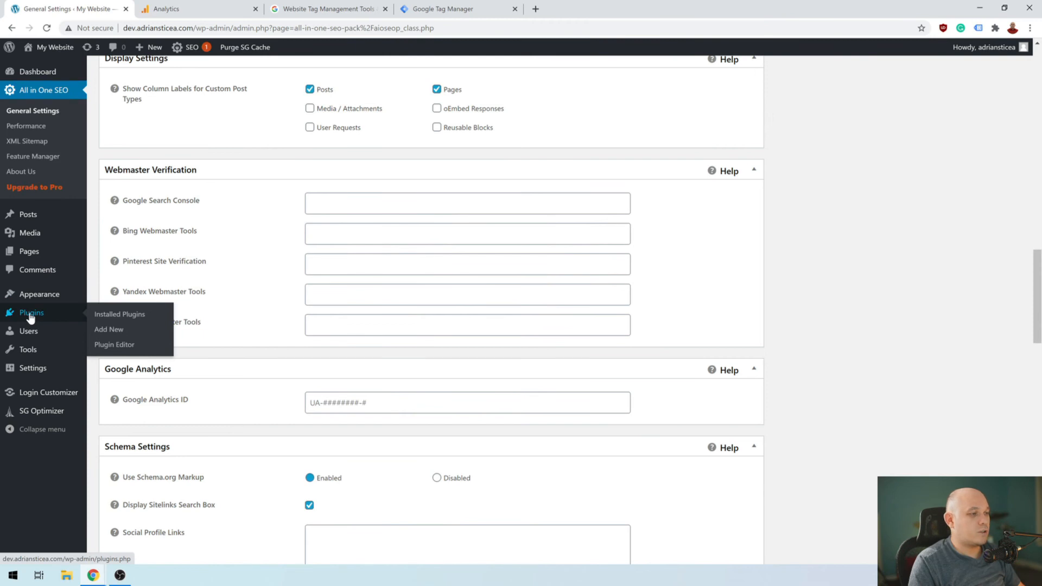
pyautogui.click(109, 329)
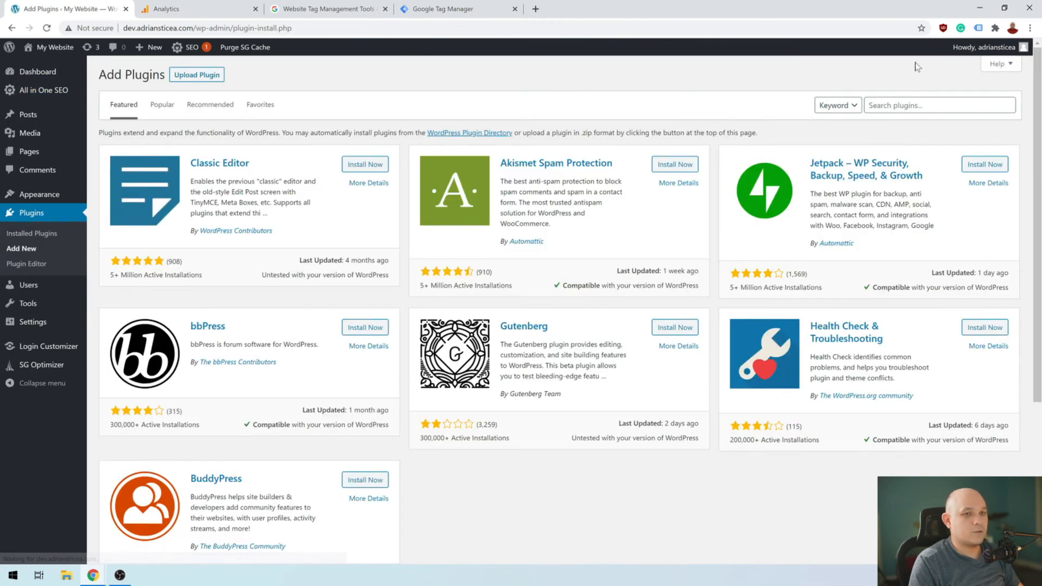
pyautogui.click(890, 106)
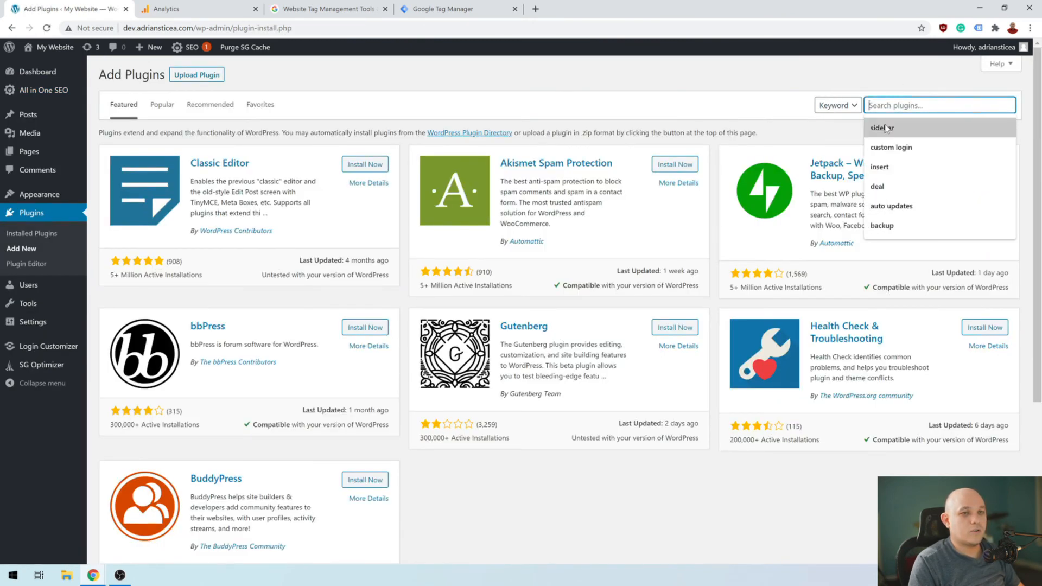
pyautogui.click(881, 166)
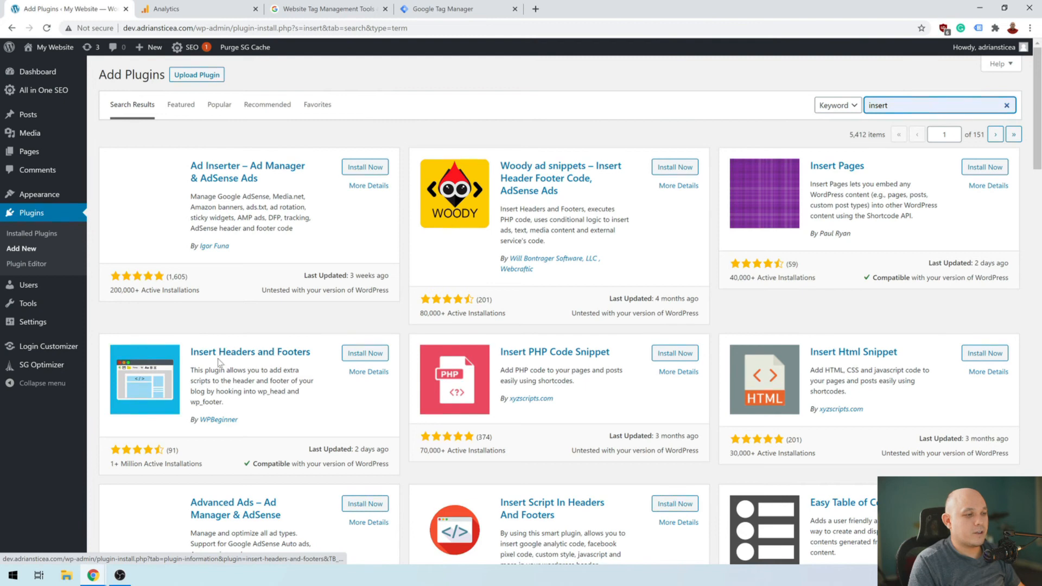
pyautogui.click(357, 355)
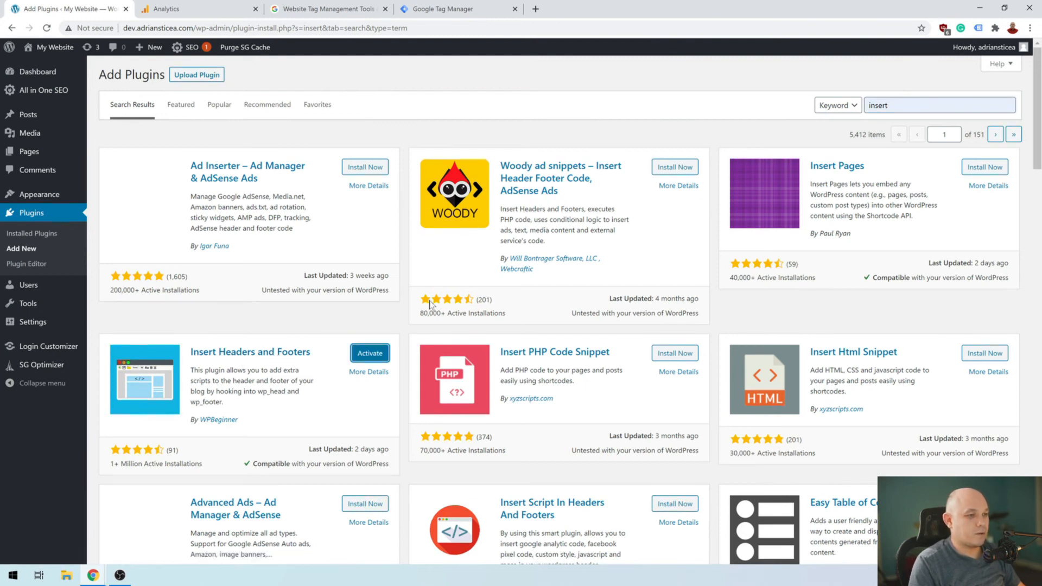
pyautogui.click(371, 354)
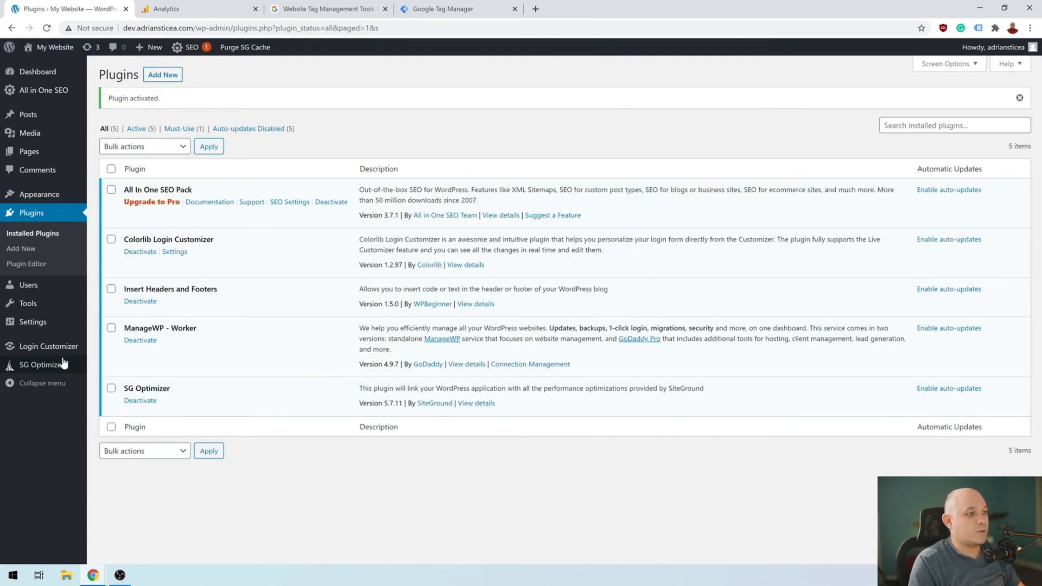
# - Copy the Google Tag Manager head code into the Scripts in Header section of the Insert Headers and Footers settings
pyautogui.moveTo(36, 325)
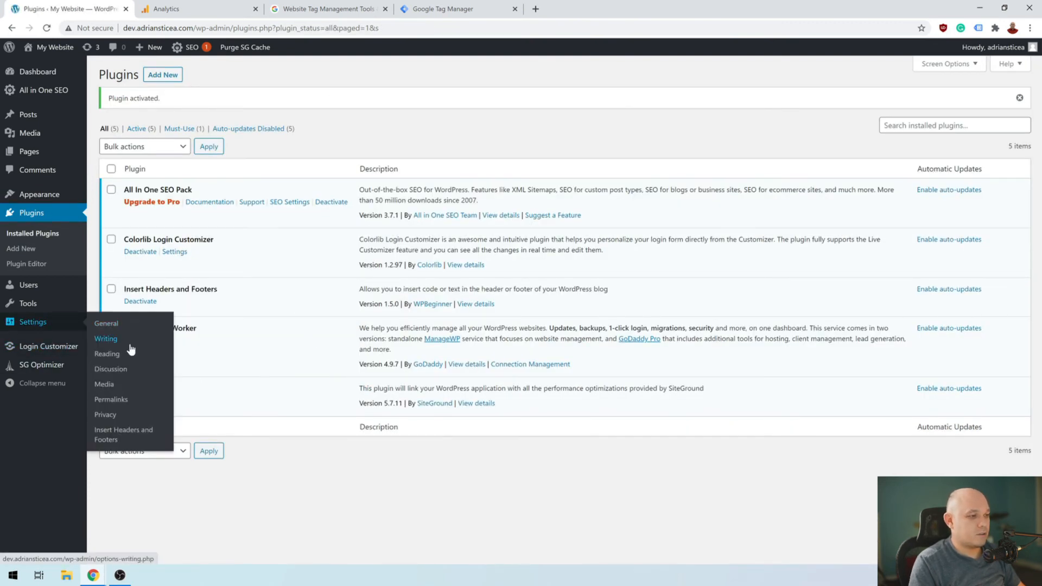
pyautogui.click(124, 435)
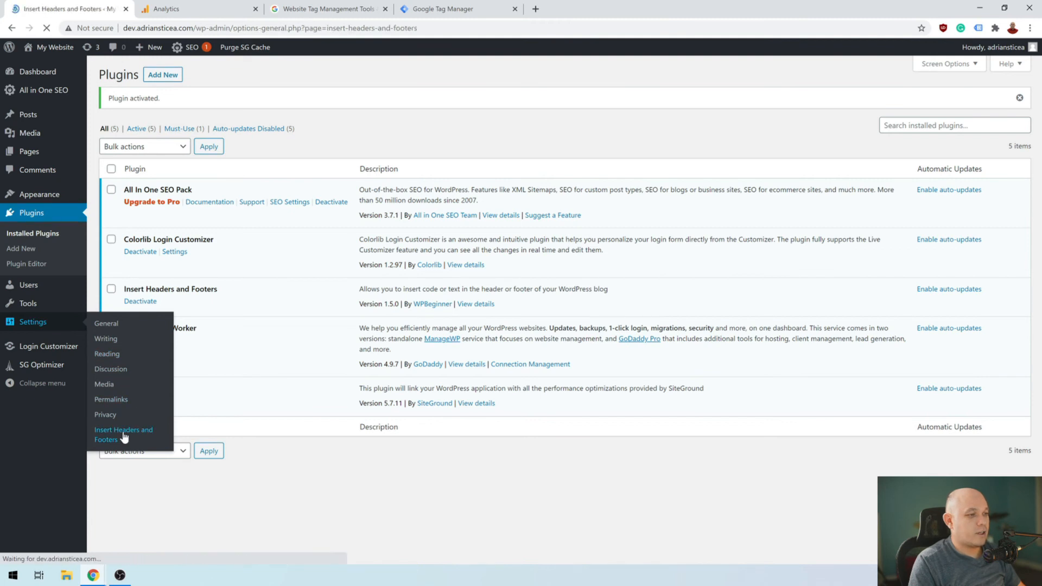
pyautogui.click(435, 9)
pyautogui.moveTo(464, 227); pyautogui.dragTo(347, 183)
pyautogui.hotkey('ctrl', 'c')
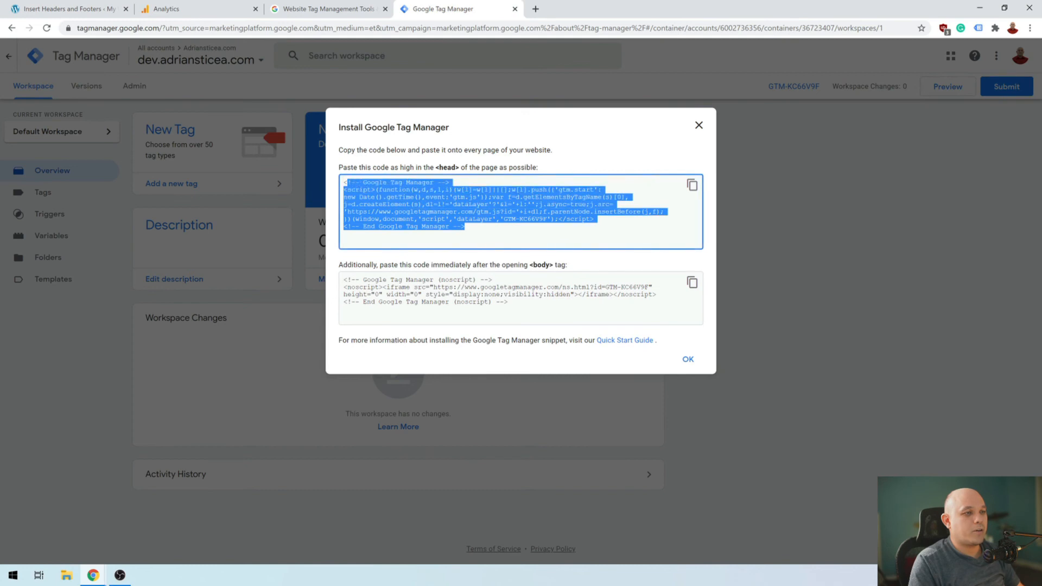
pyautogui.click(87, 9)
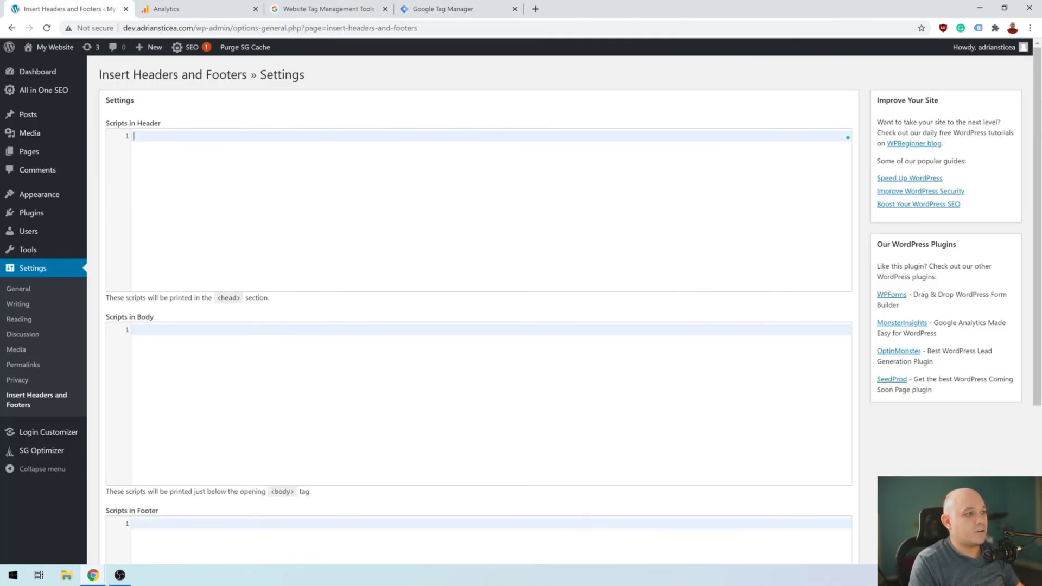
pyautogui.hotkey('ctrl', 'v')
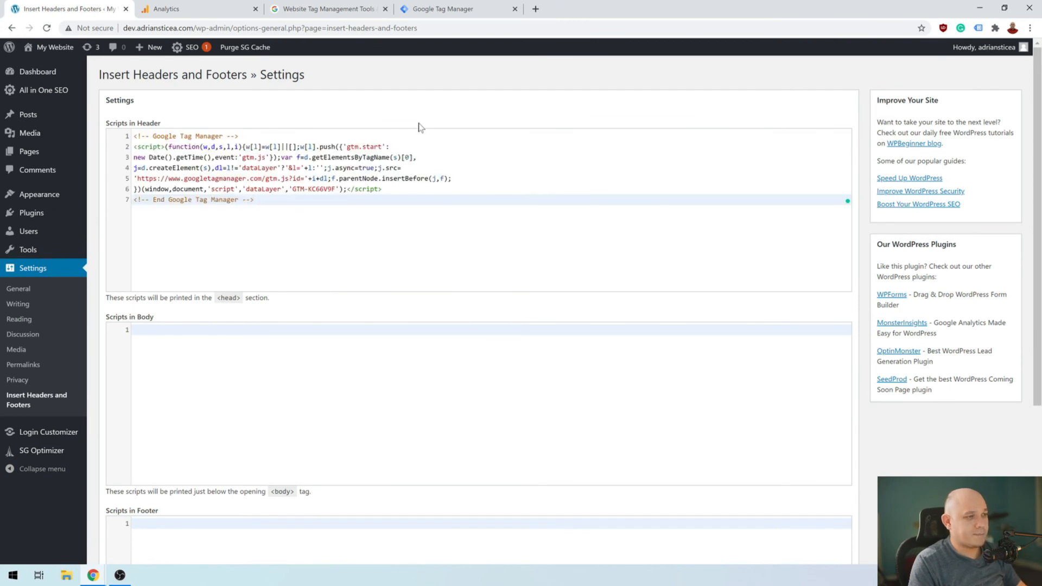
# - Copy the Tag Manager noscript code into Scripts in Body of Insert Headers and Footers and save the settings
pyautogui.click(428, 11)
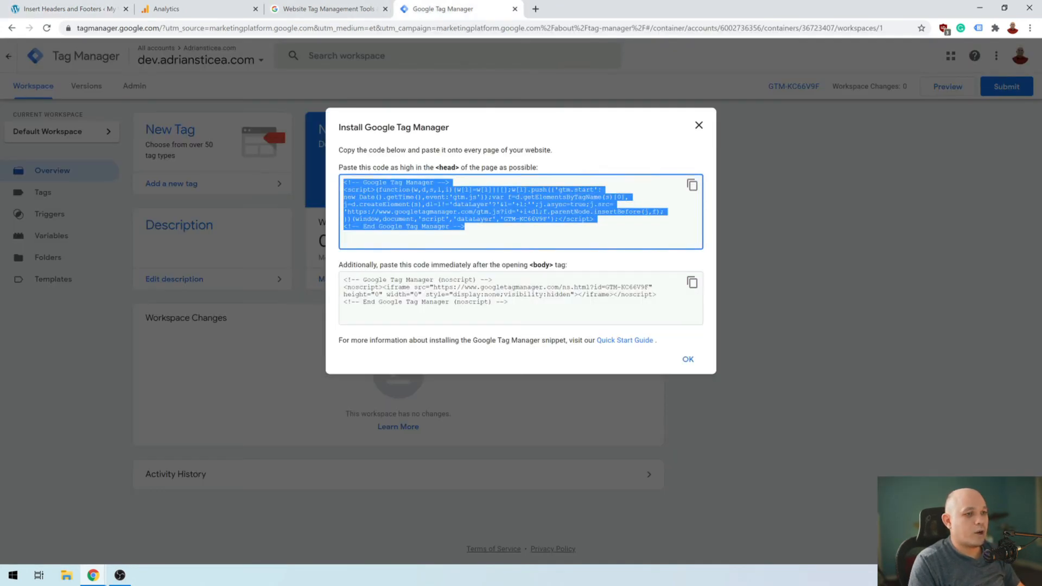
pyautogui.click(336, 277)
pyautogui.hotkey('ctrl', 'c')
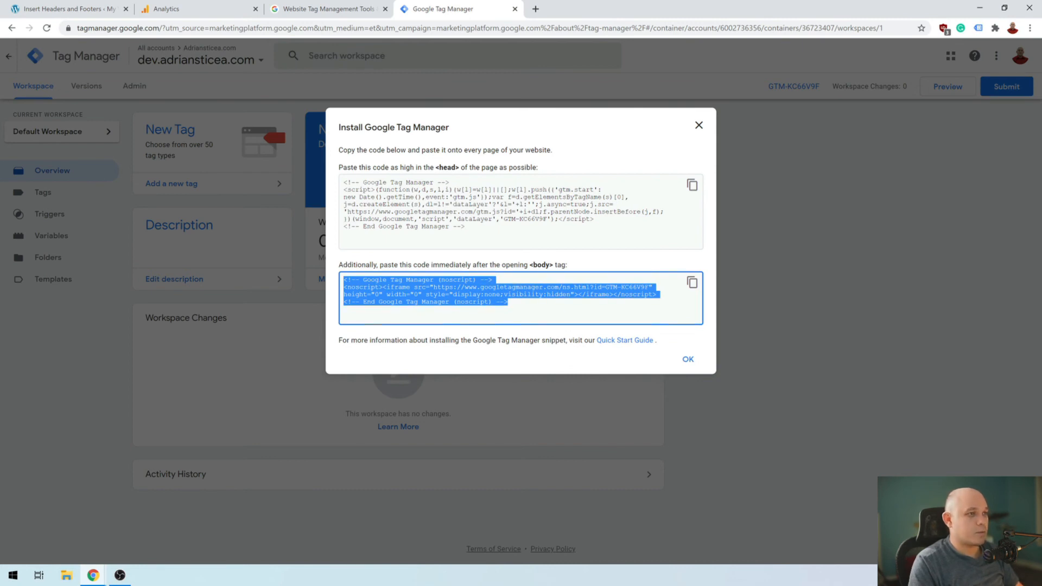
pyautogui.click(44, 5)
pyautogui.click(148, 320)
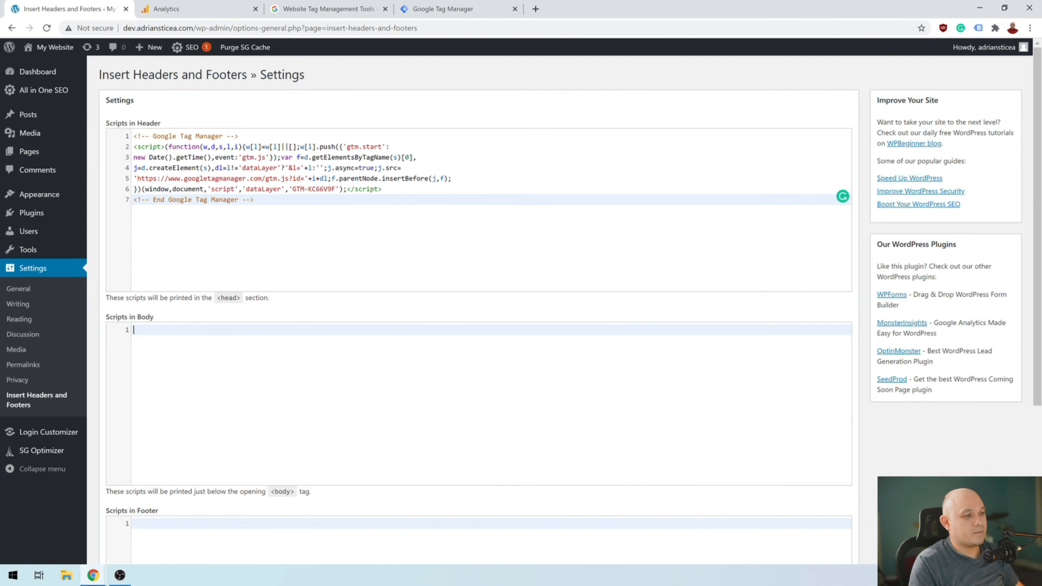
pyautogui.hotkey('ctrl', 'v')
pyautogui.scroll(-4, 212, 369)
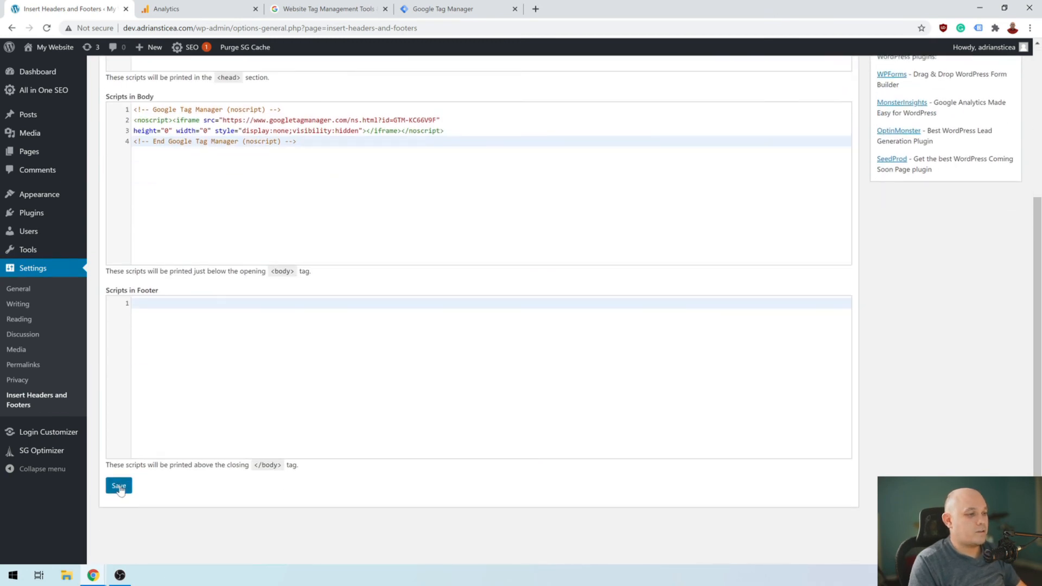
pyautogui.click(119, 487)
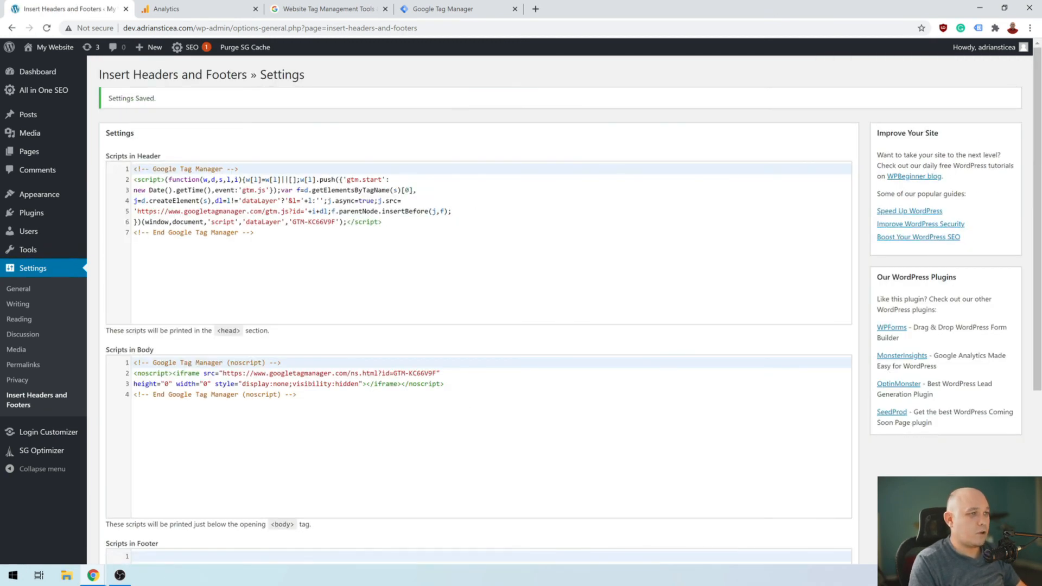
# - Create a new tag in the Tag Manager workspace with the type Google Analytics: GA4 Configuration
pyautogui.click(426, 11)
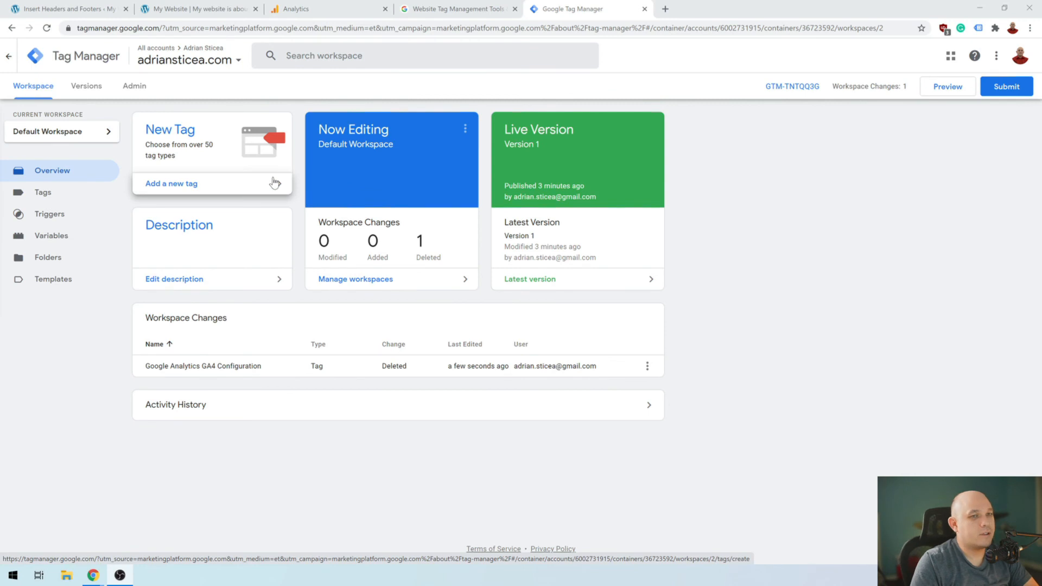
pyautogui.click(50, 195)
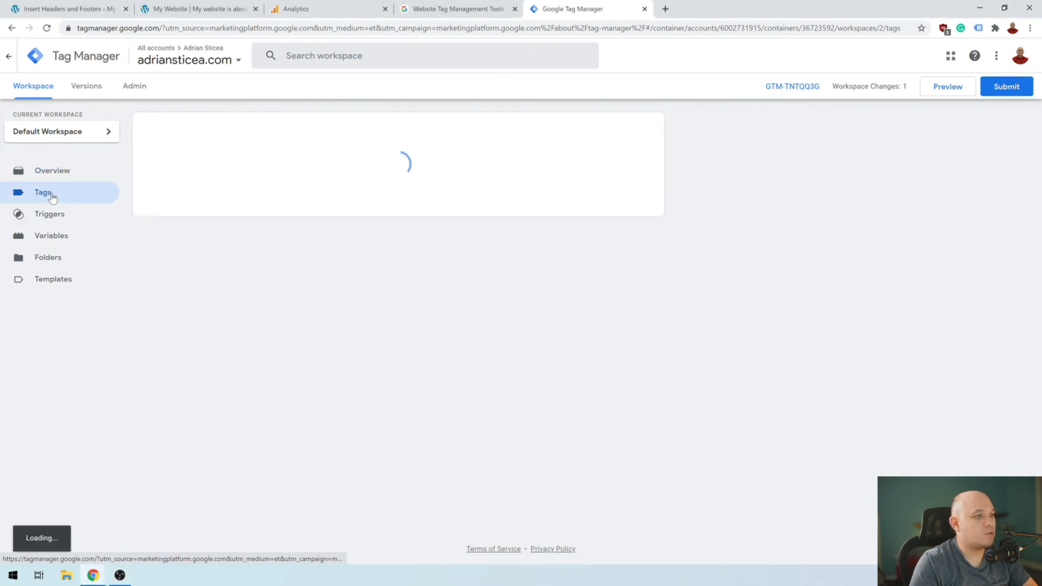
pyautogui.click(635, 127)
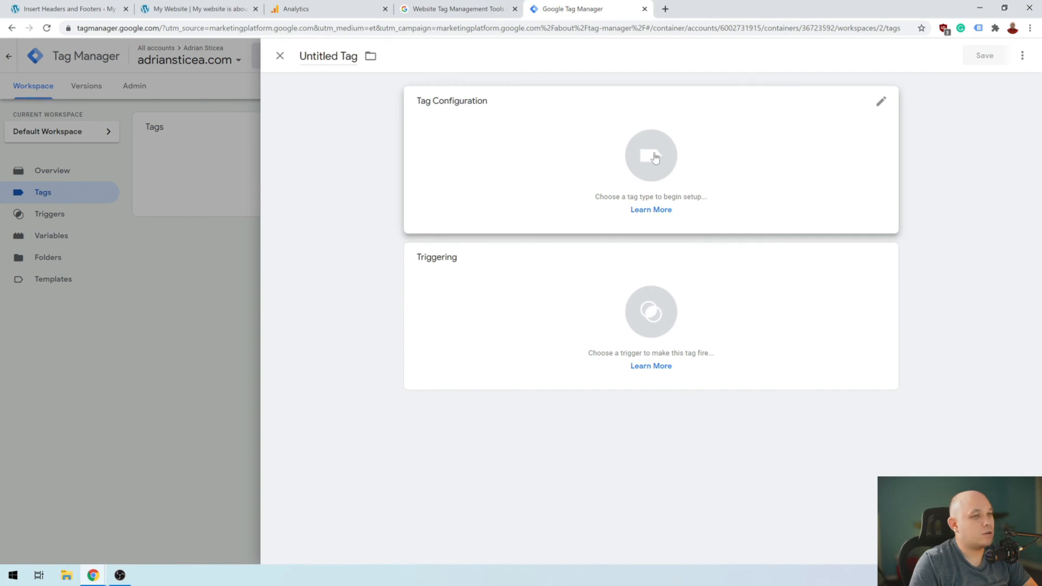
pyautogui.click(655, 157)
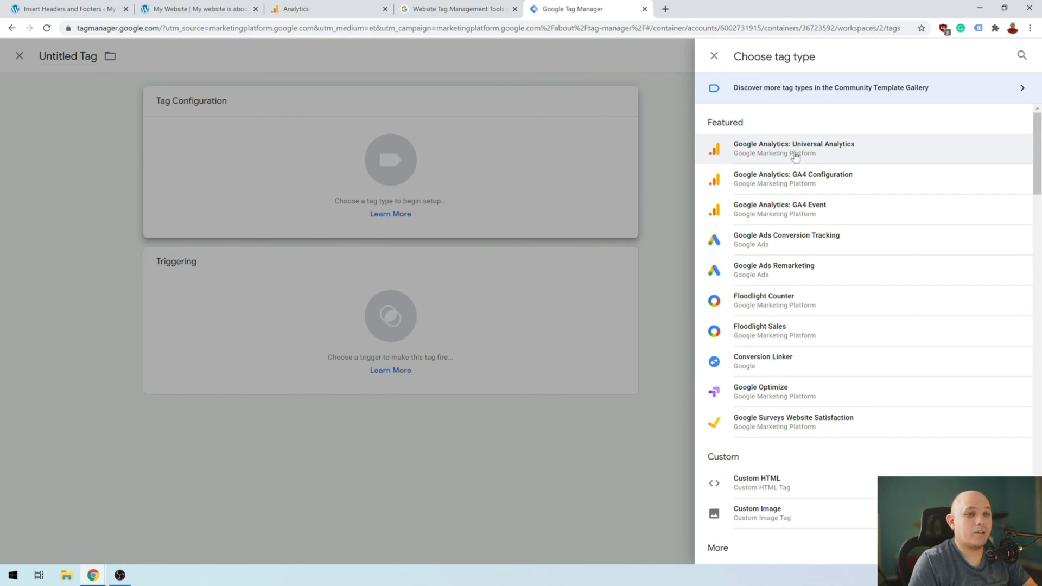
pyautogui.click(772, 186)
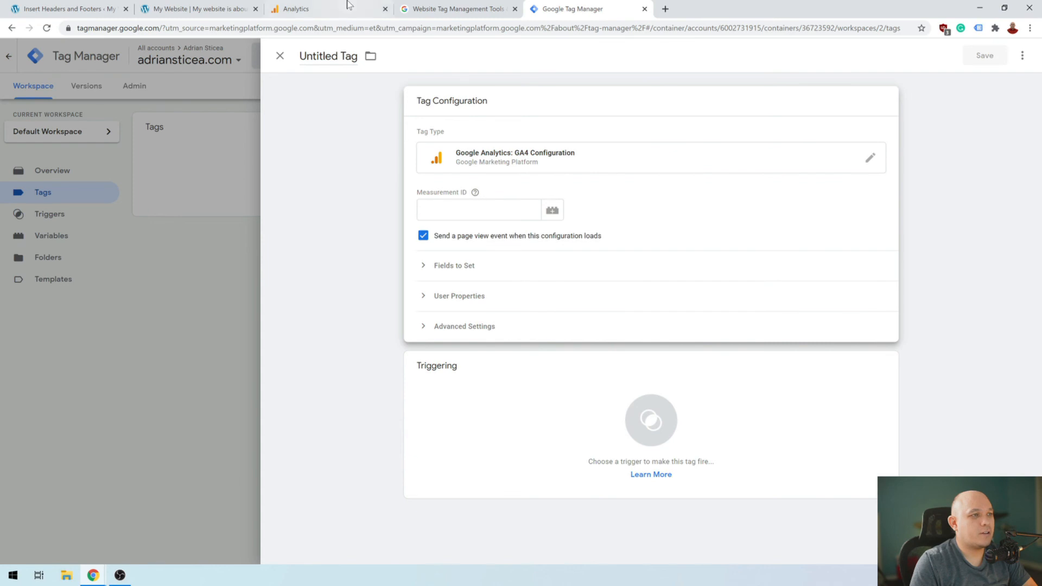
# - Copy the Measurement ID from the Analytics web stream details into the new tag's Measurement ID
pyautogui.click(350, 6)
pyautogui.click(807, 118)
pyautogui.click(559, 7)
pyautogui.click(499, 211)
pyautogui.rightClick(499, 212)
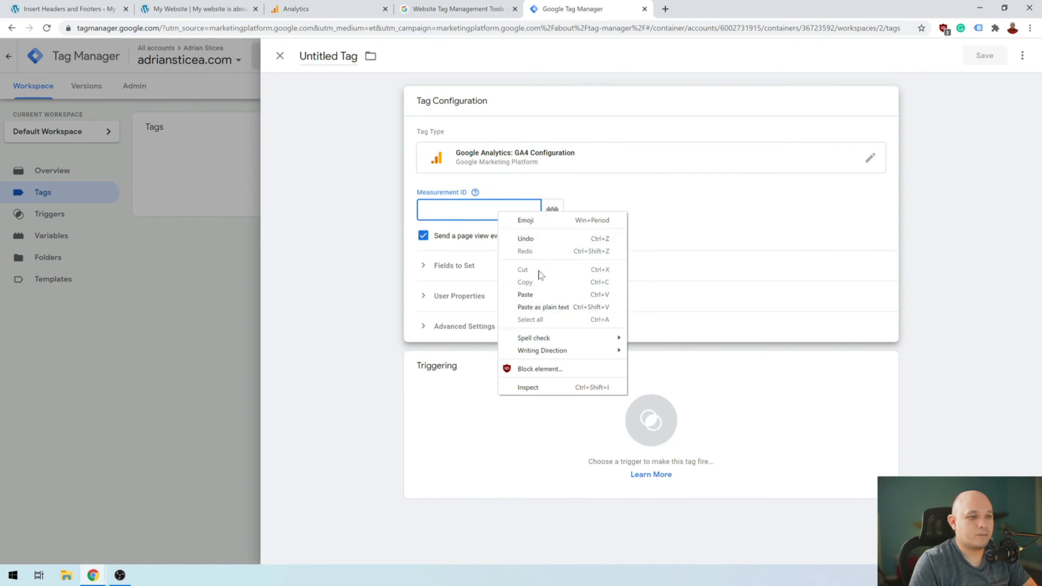
pyautogui.click(529, 295)
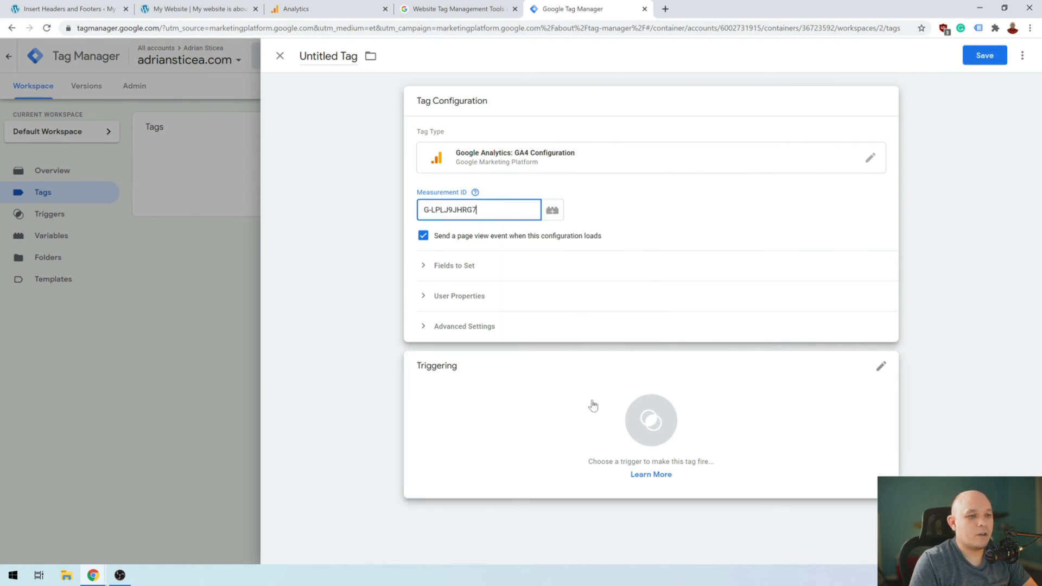
# - Fire the tag on the All Pages trigger and save it under the name Google Analytics GA4 Configuration
pyautogui.click(653, 431)
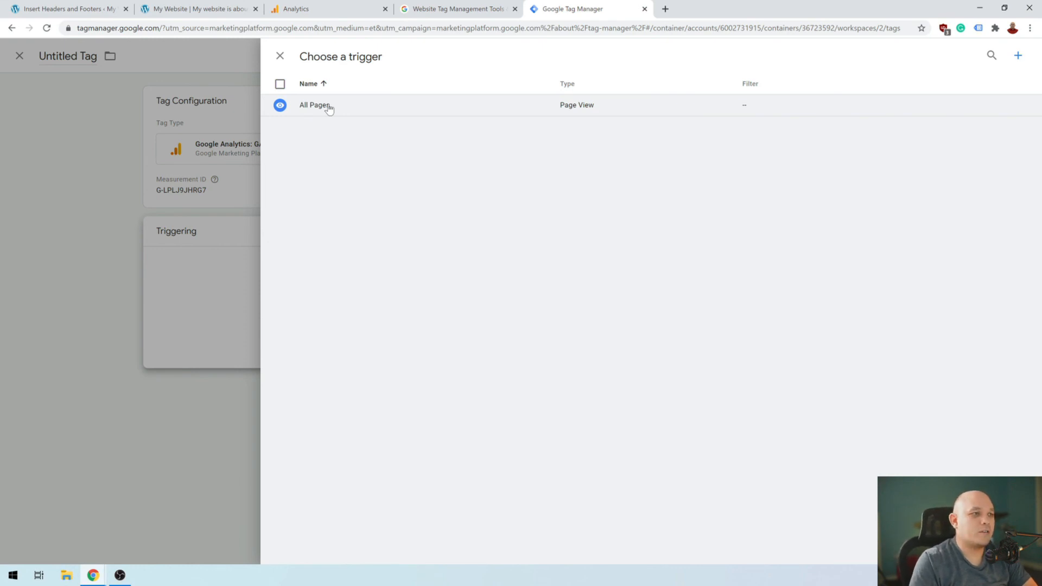
pyautogui.click(328, 105)
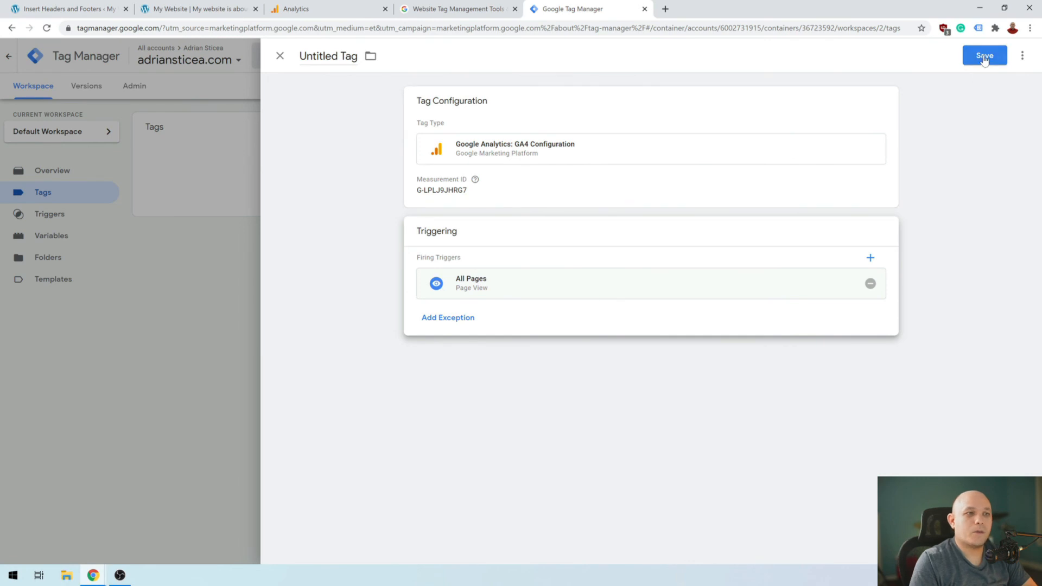
pyautogui.click(984, 59)
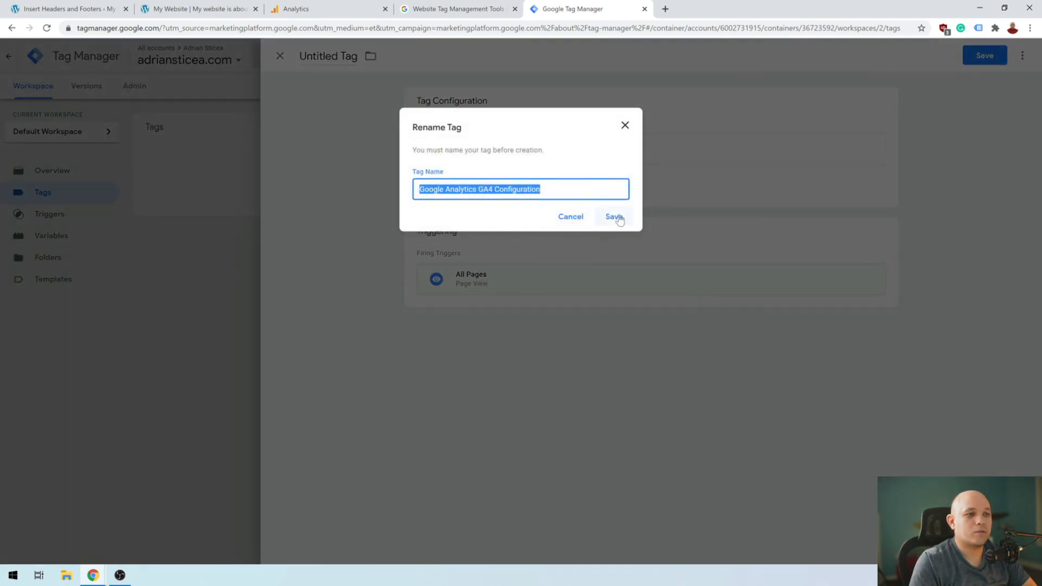
pyautogui.click(616, 217)
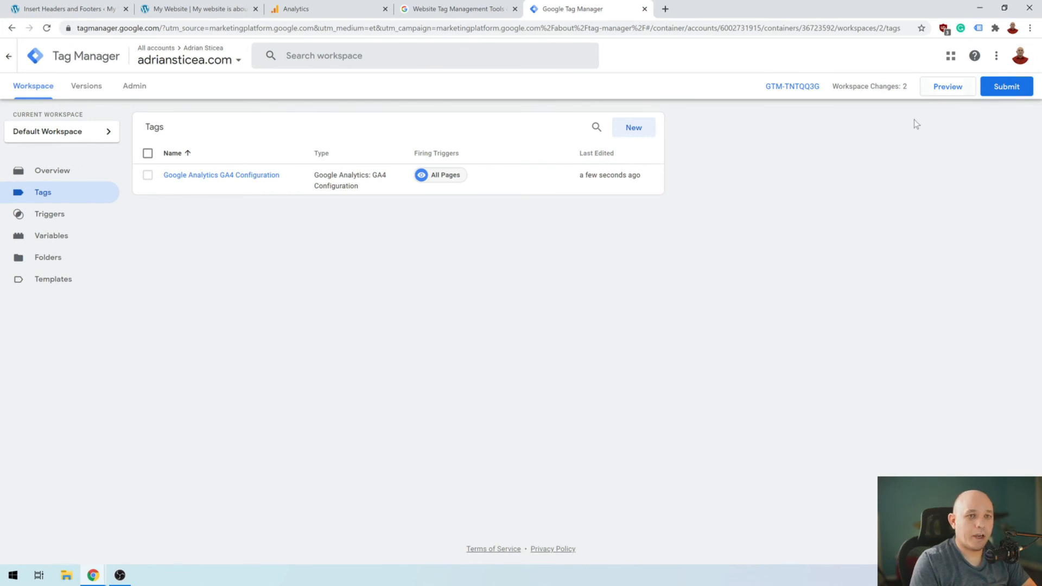
# - Submit the workspace changes and publish them to Live as the version "Adding Google Analytics"
pyautogui.click(983, 90)
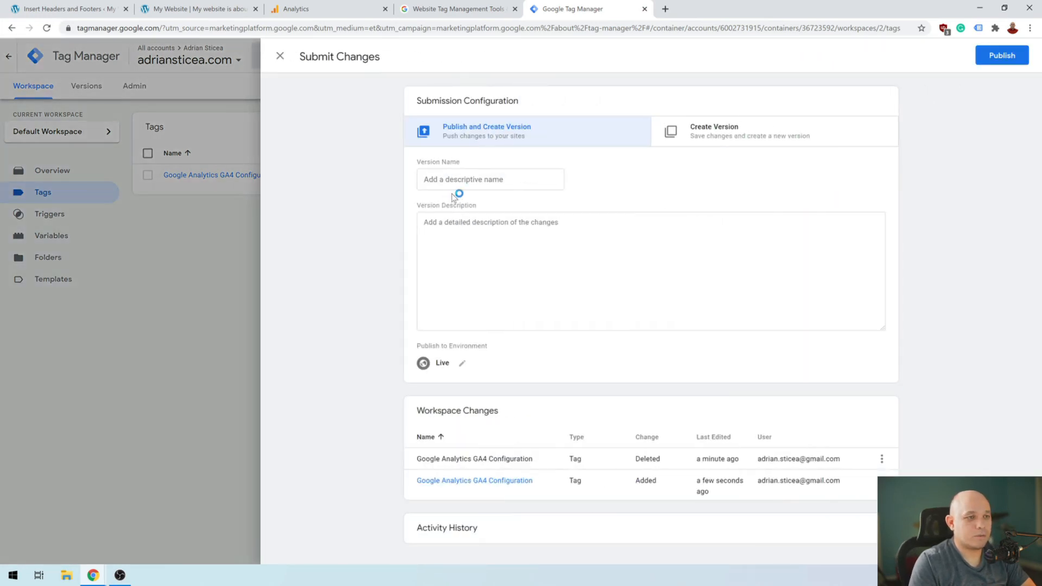
pyautogui.click(447, 187)
pyautogui.write('Adding Google Analytics')
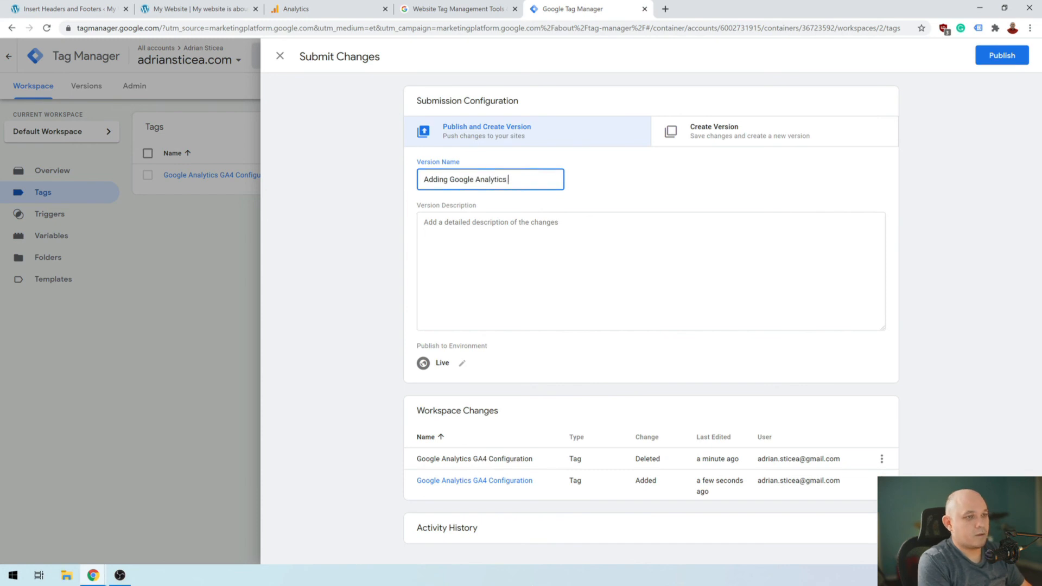
pyautogui.click(1002, 55)
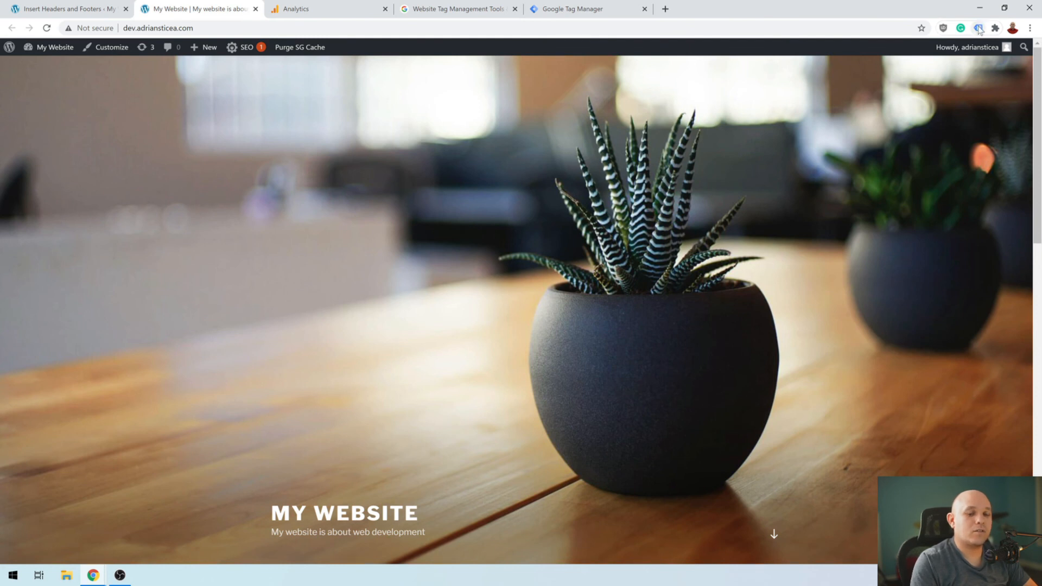
# - Analyse the reloaded home page with Tag Assistant and compare the Global site tag's ID with the Analytics stream's Measurement ID
pyautogui.click(978, 29)
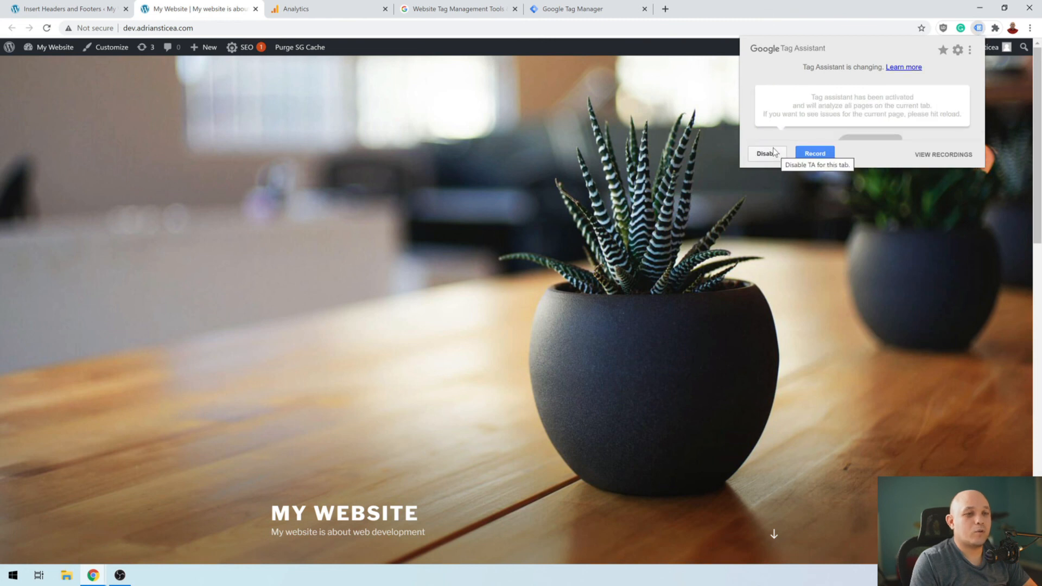
pyautogui.click(533, 185)
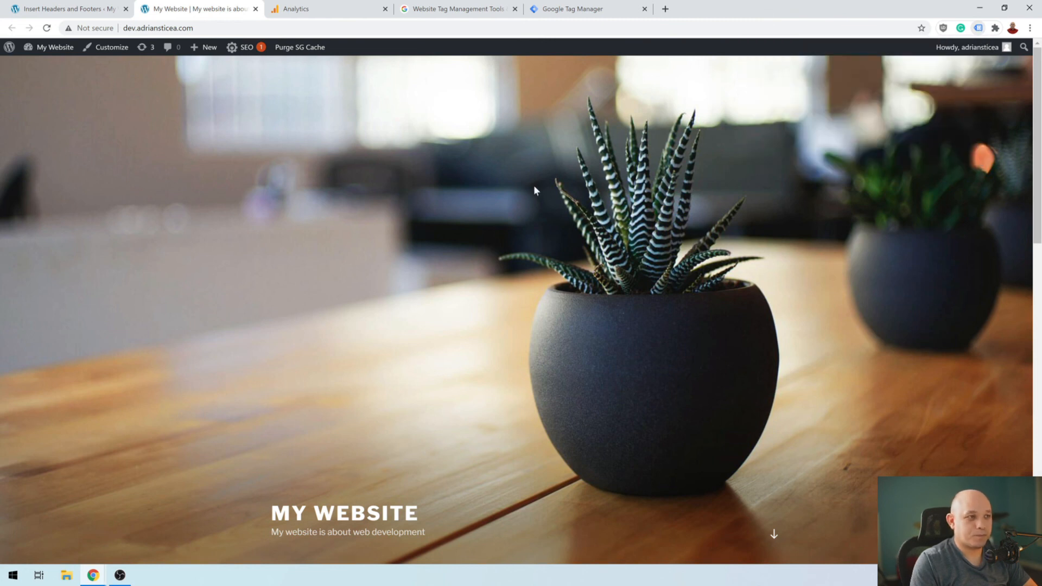
pyautogui.click(47, 28)
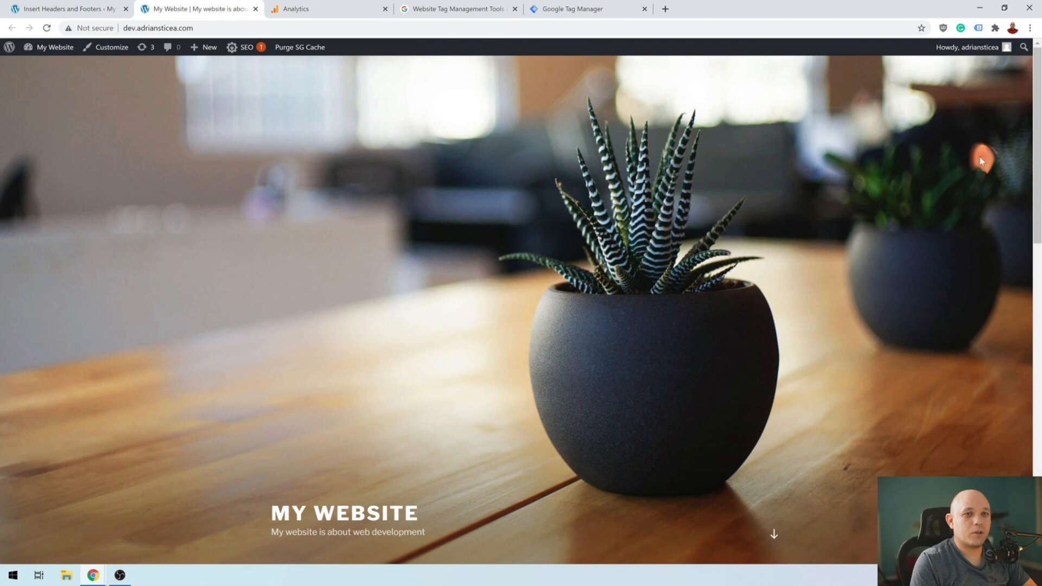
pyautogui.click(979, 28)
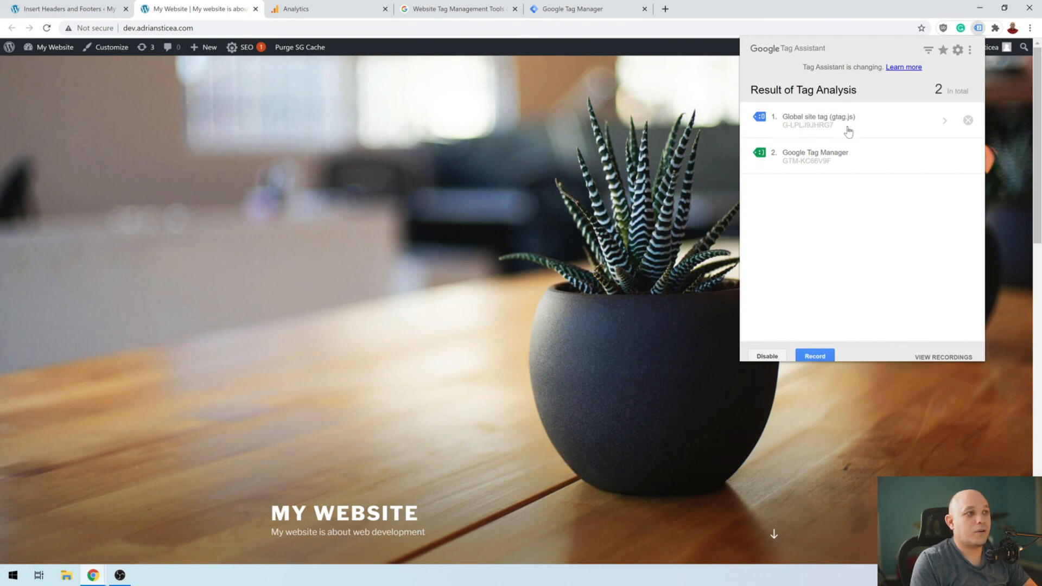
pyautogui.click(330, 10)
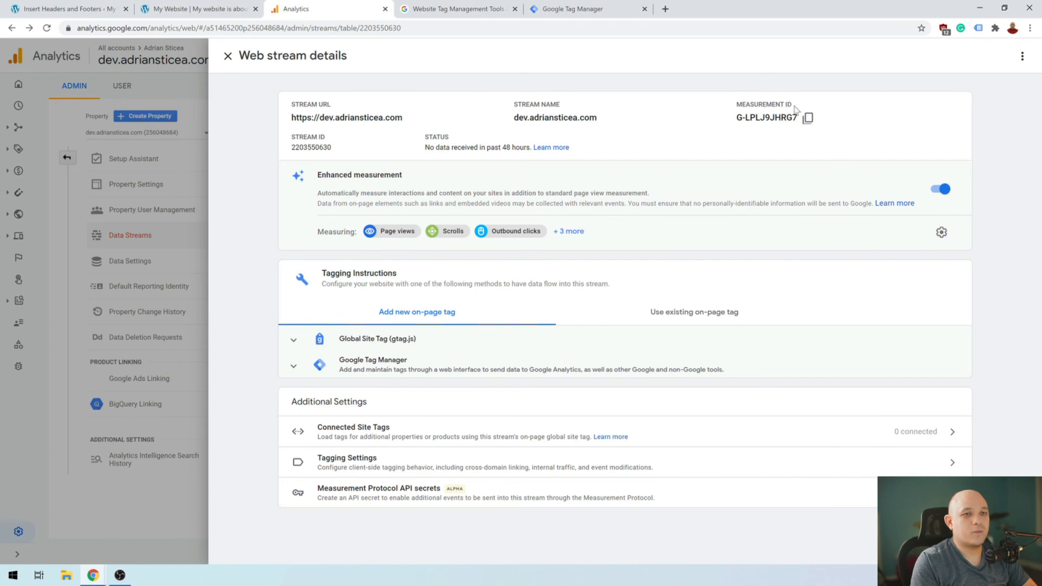